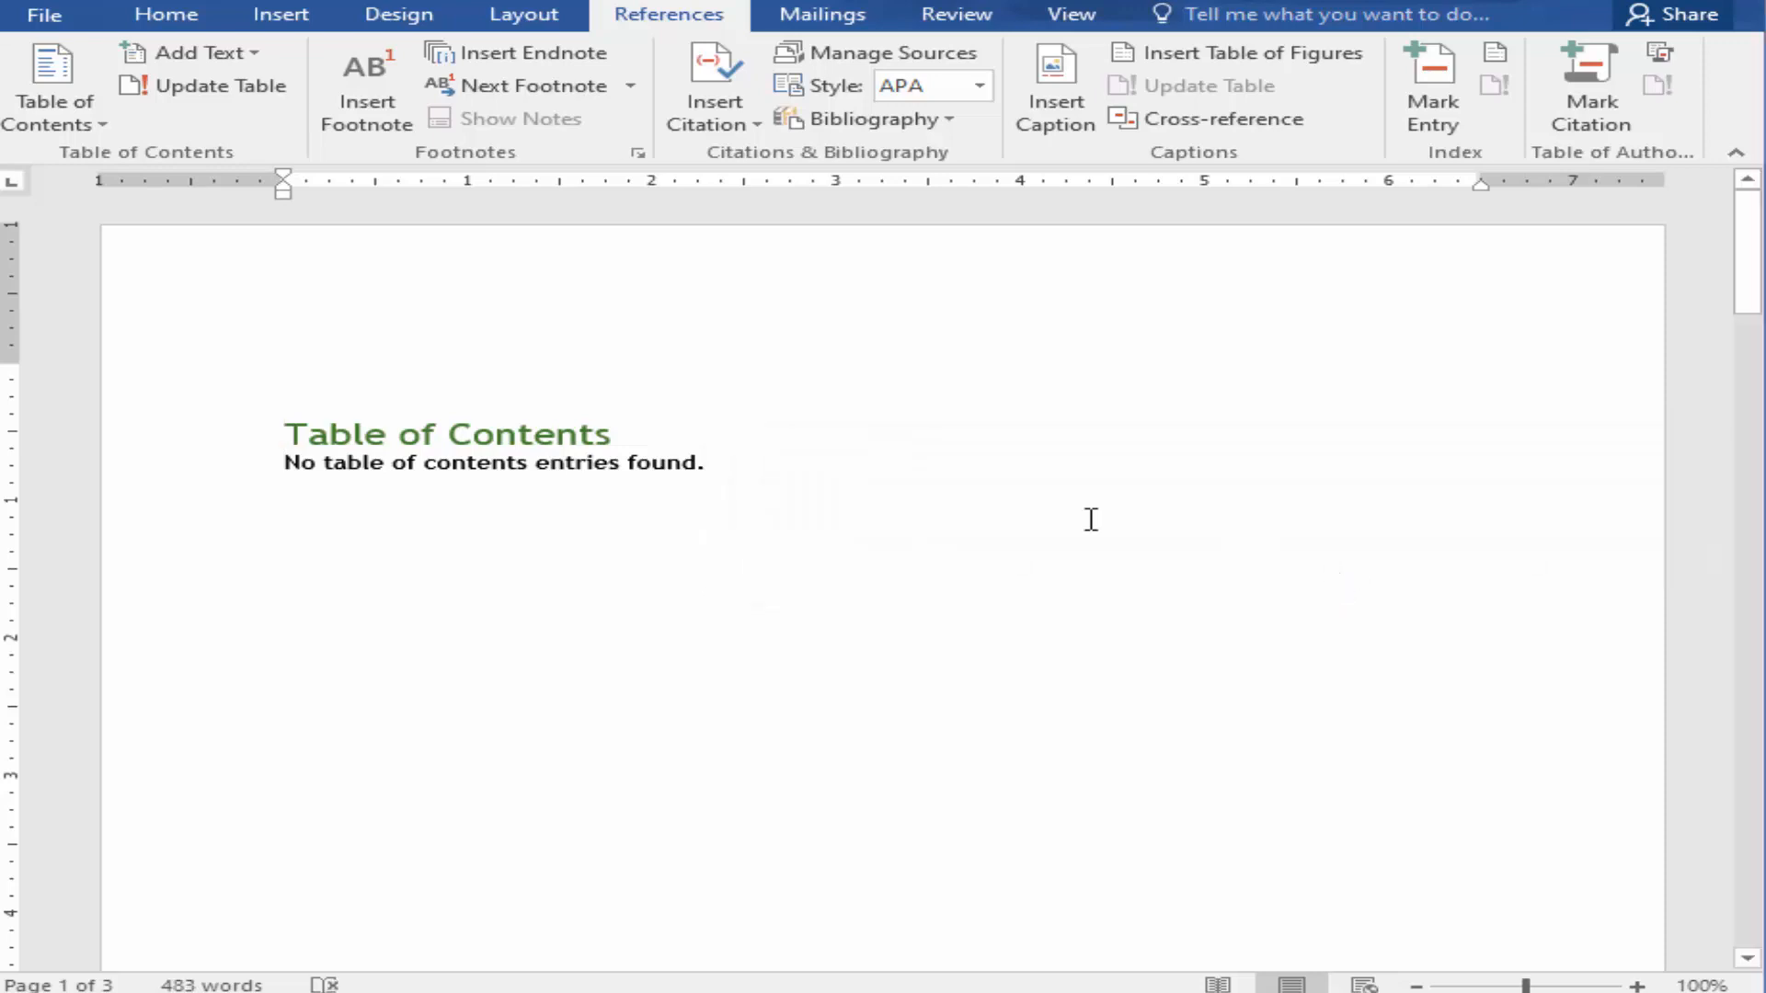
Step: Apply the Heading 1 style to CHAPTER ONE and the Heading 2 style to INTRODUCTION
left_click(442, 457)
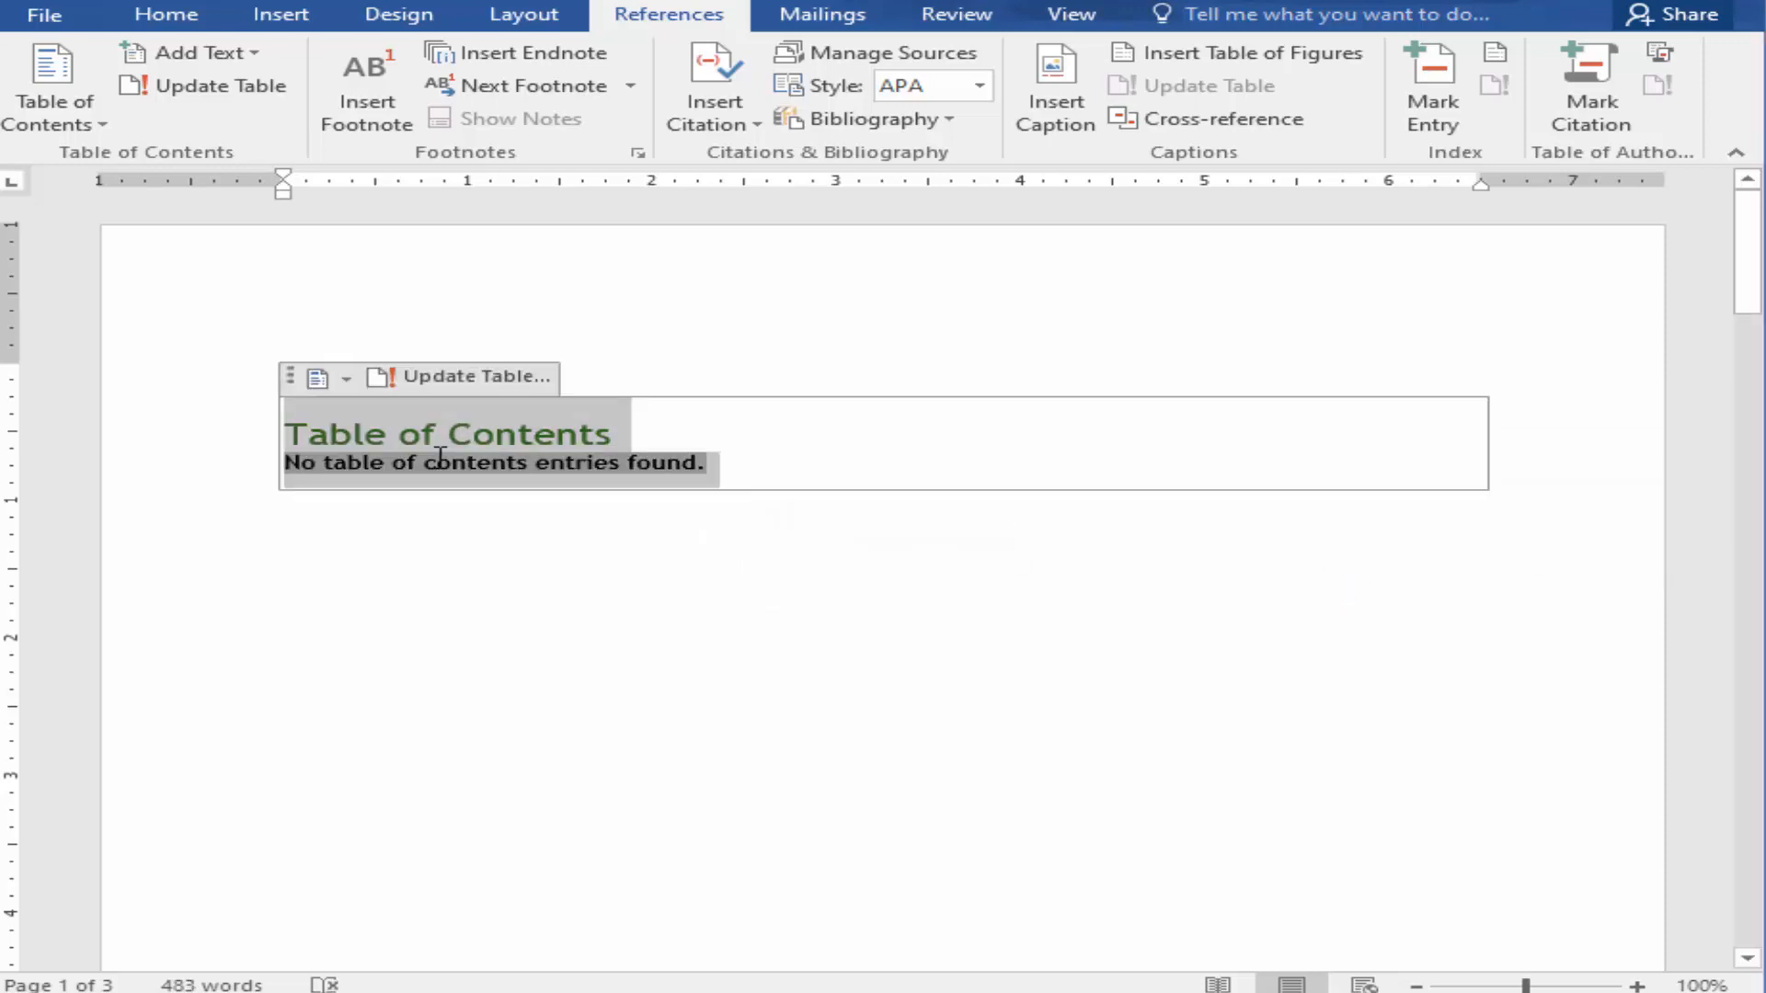
left_click(437, 458)
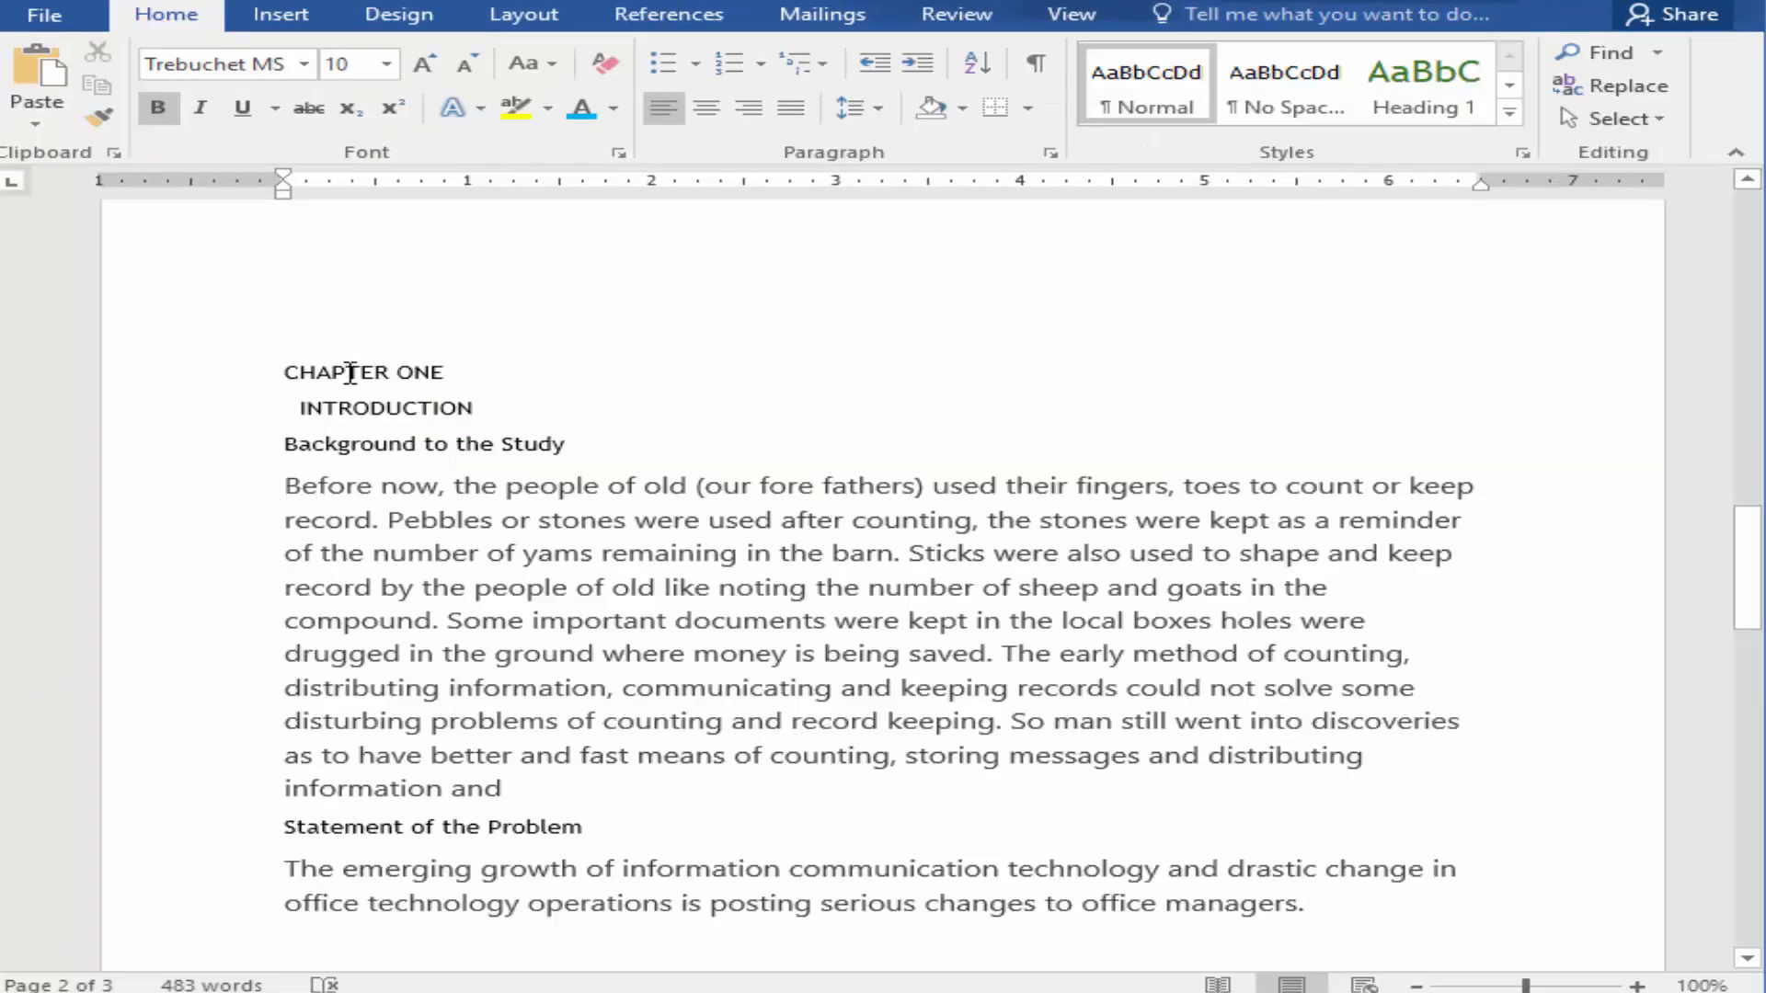
left_click(350, 372)
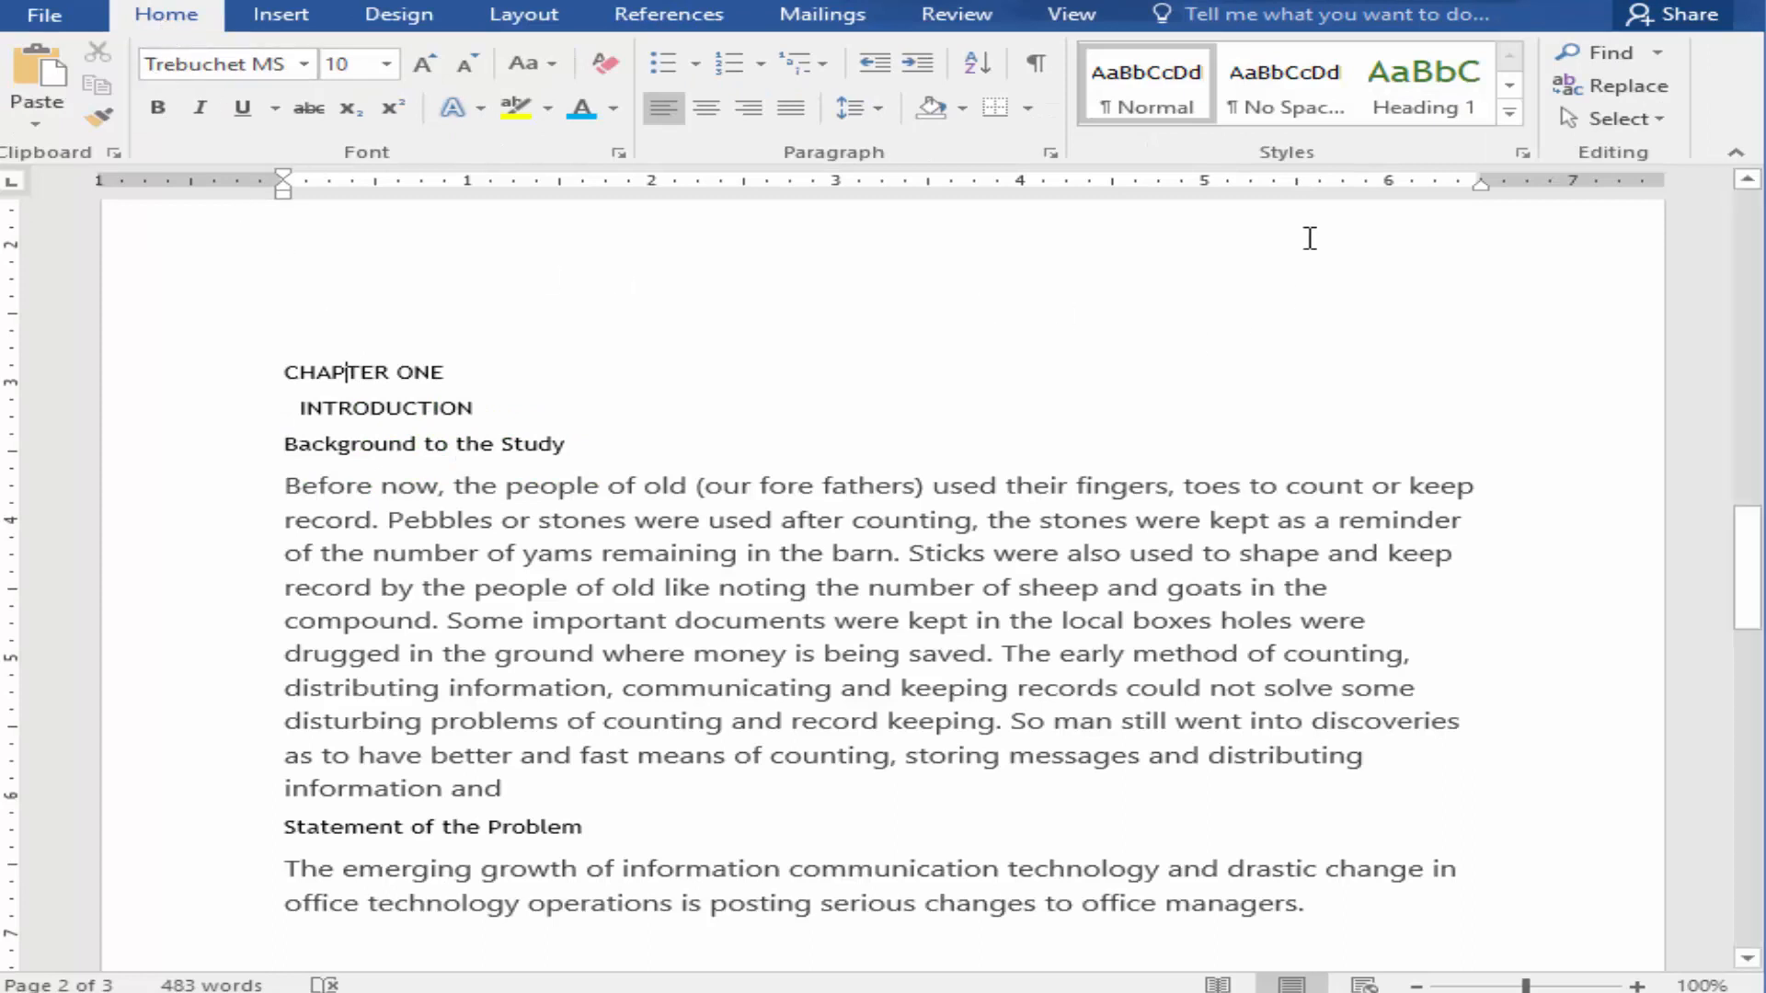
left_click(1429, 111)
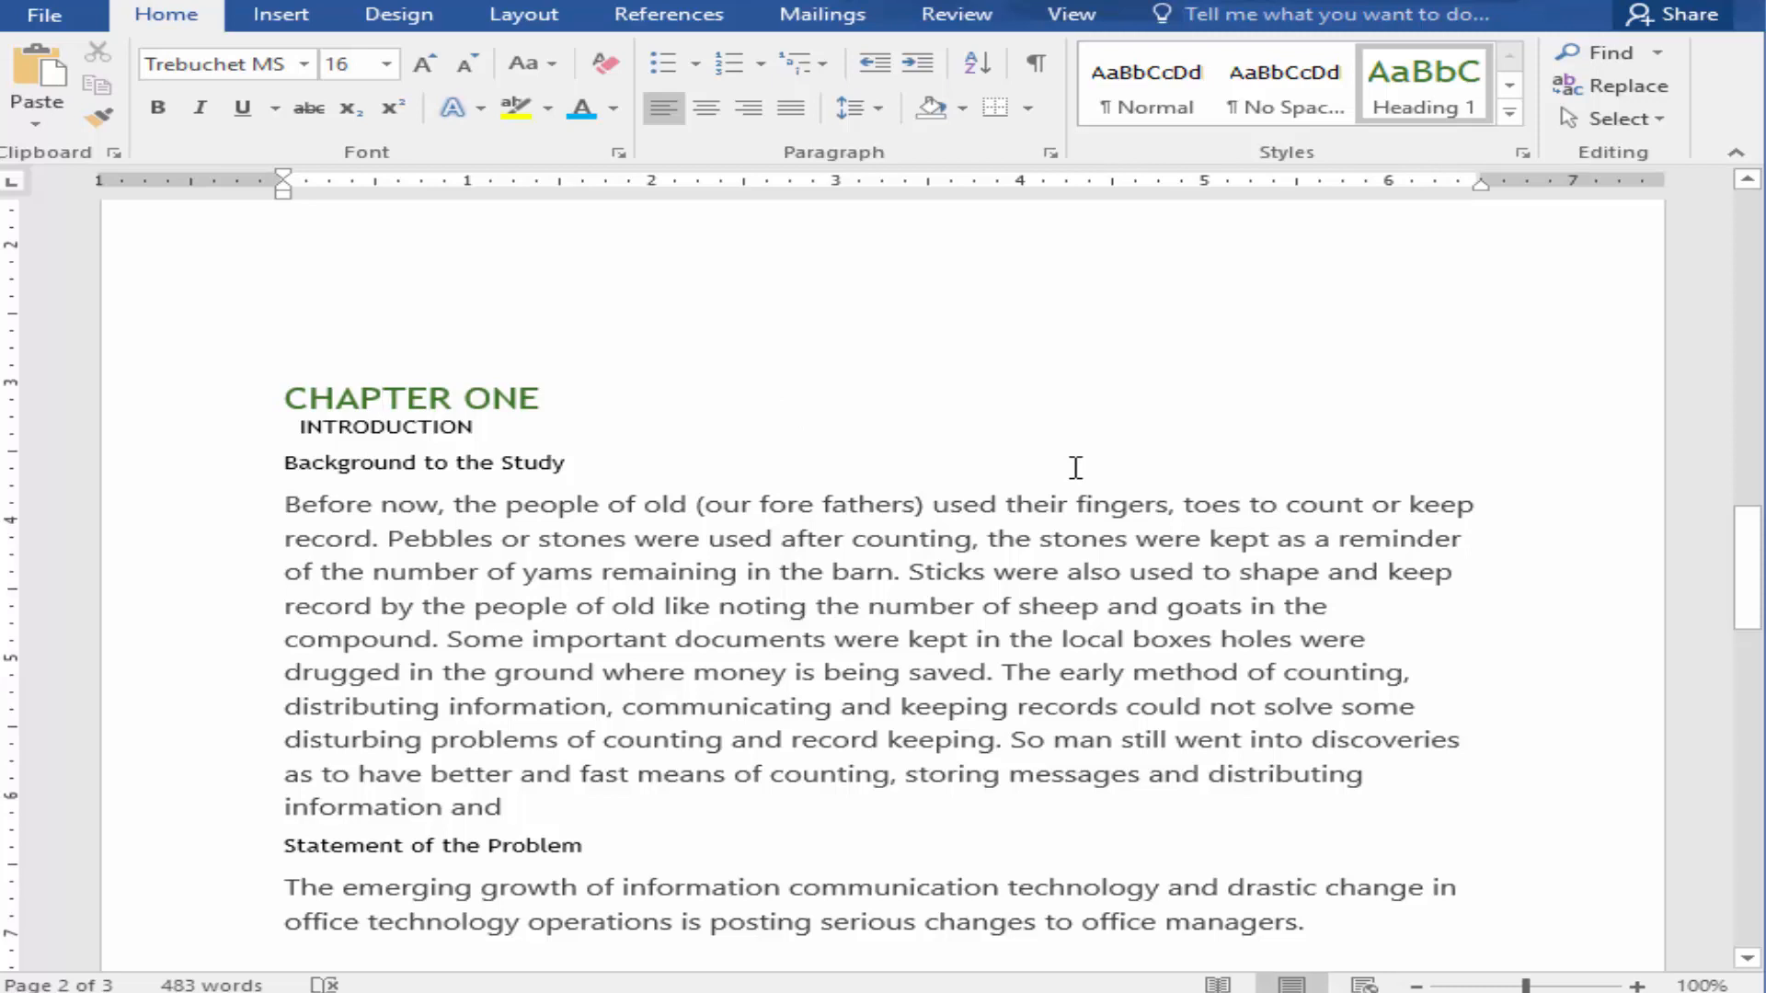
scroll(1250, 481, "down", 1)
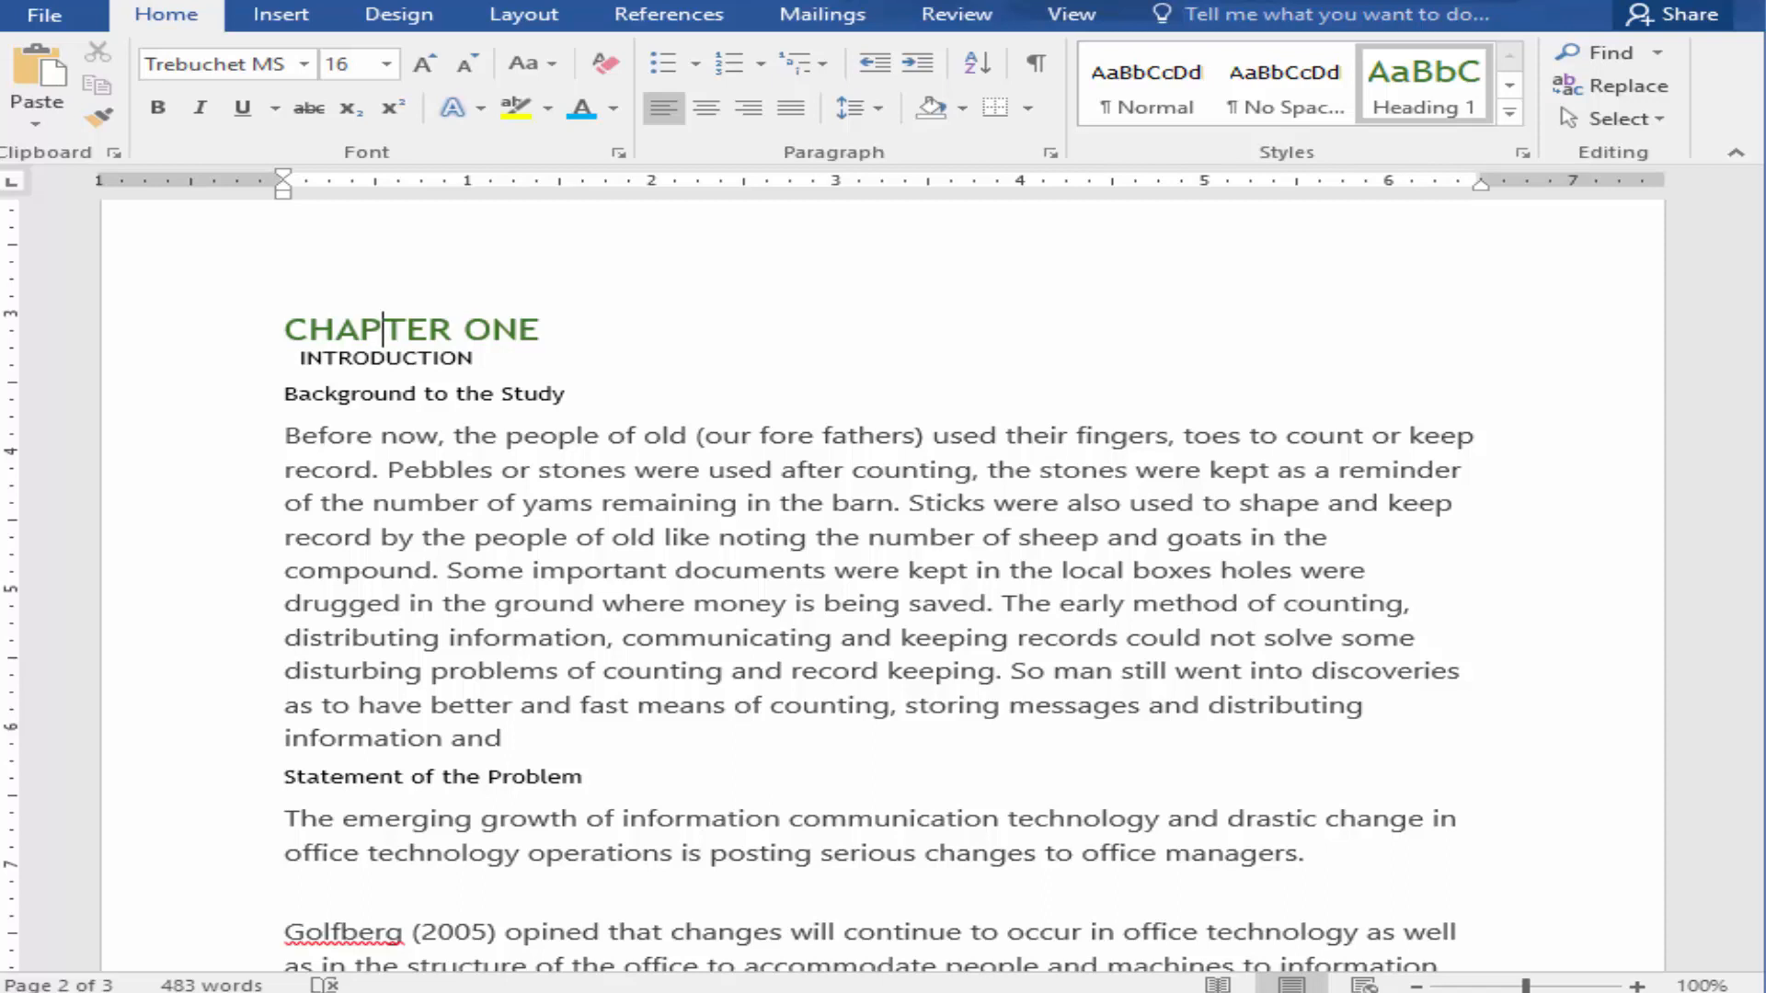
left_click(340, 357)
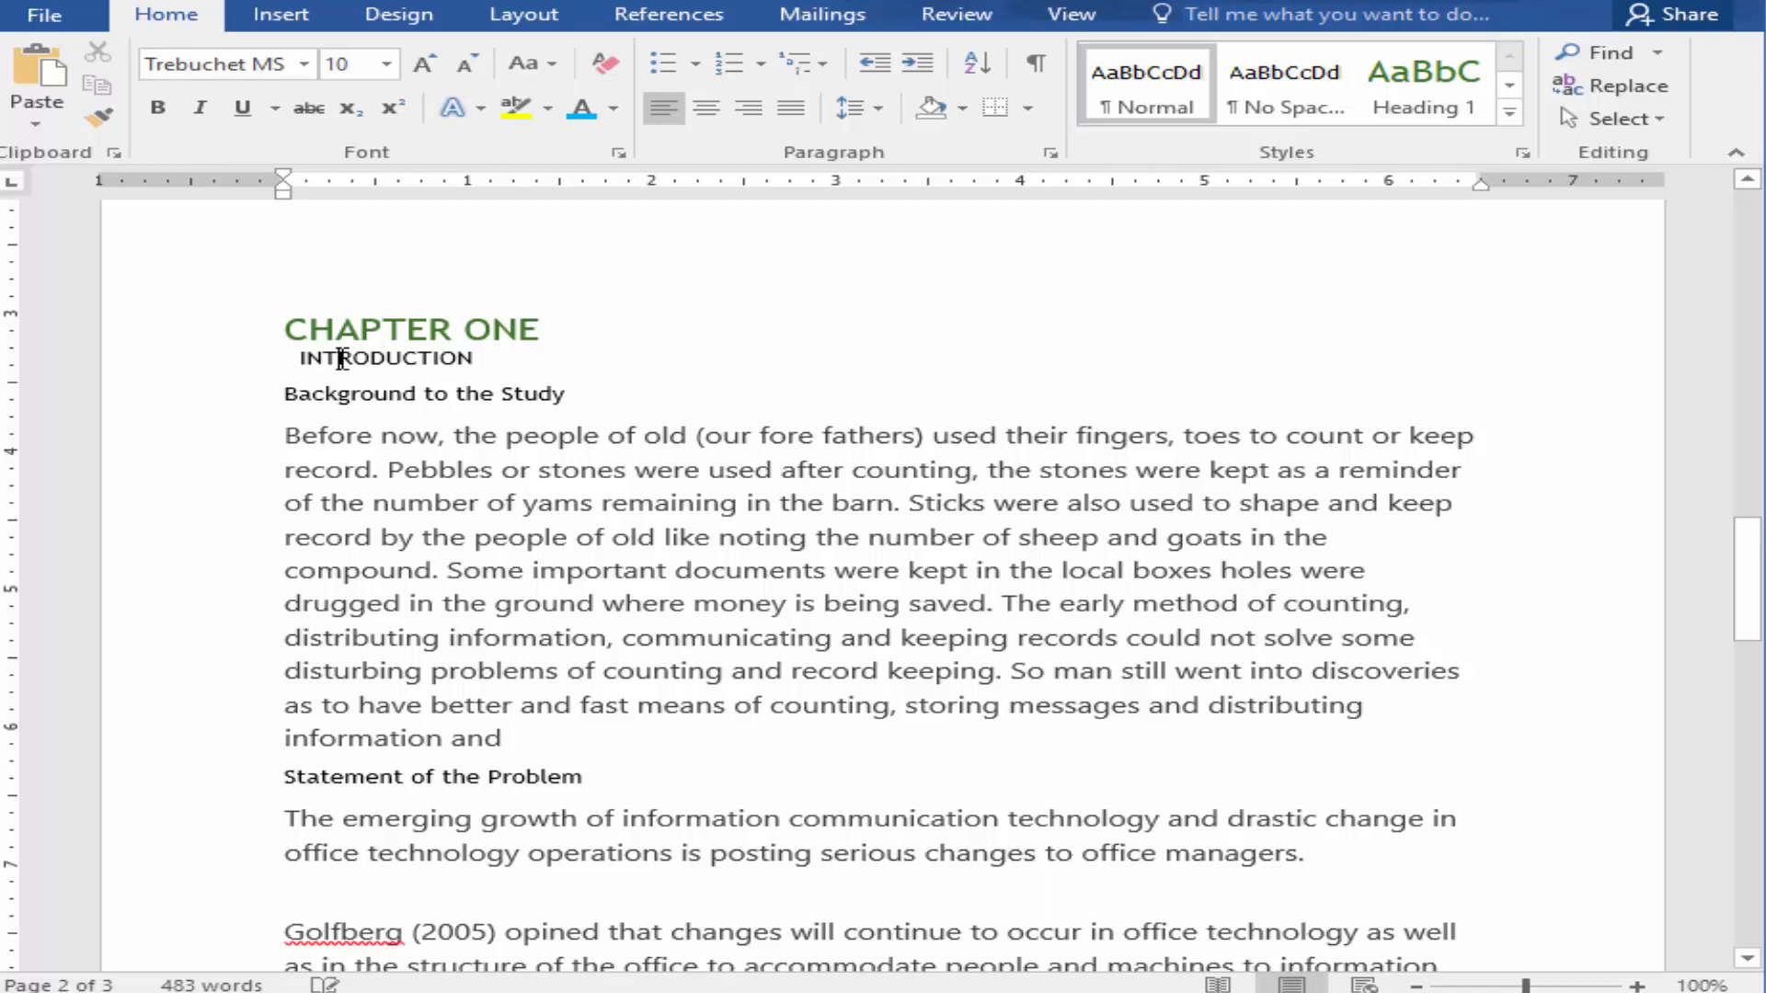
left_click(1511, 115)
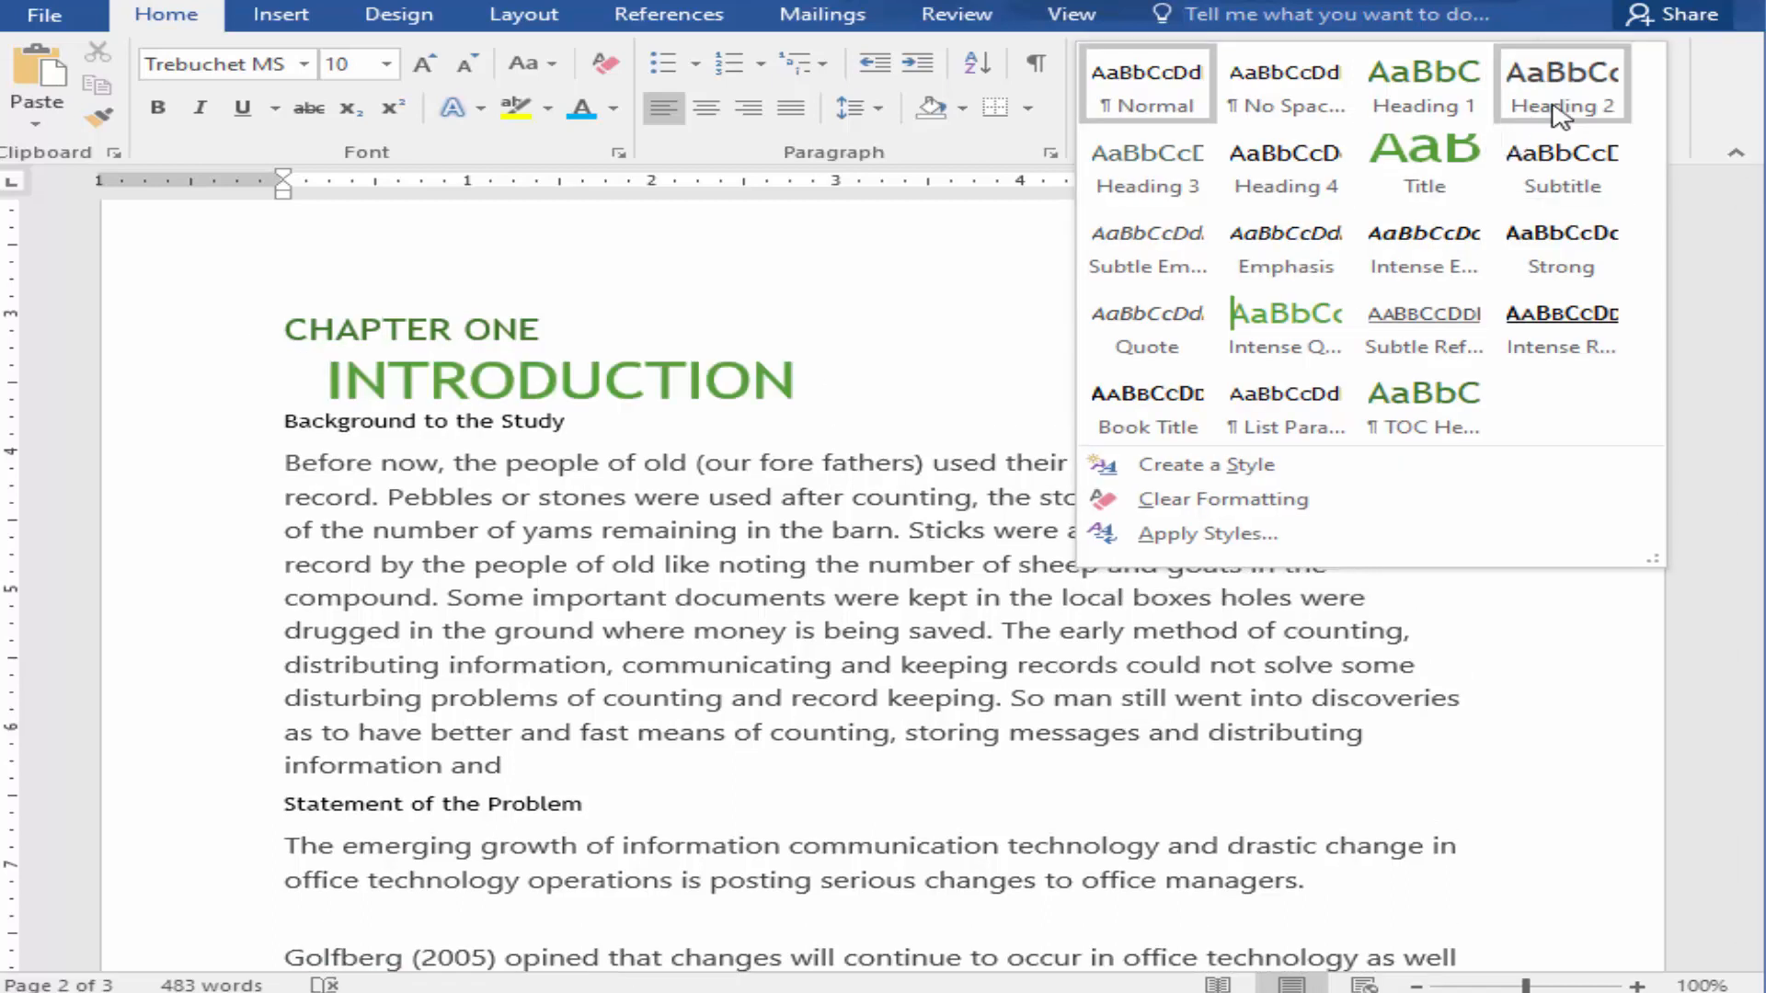
left_click(1554, 110)
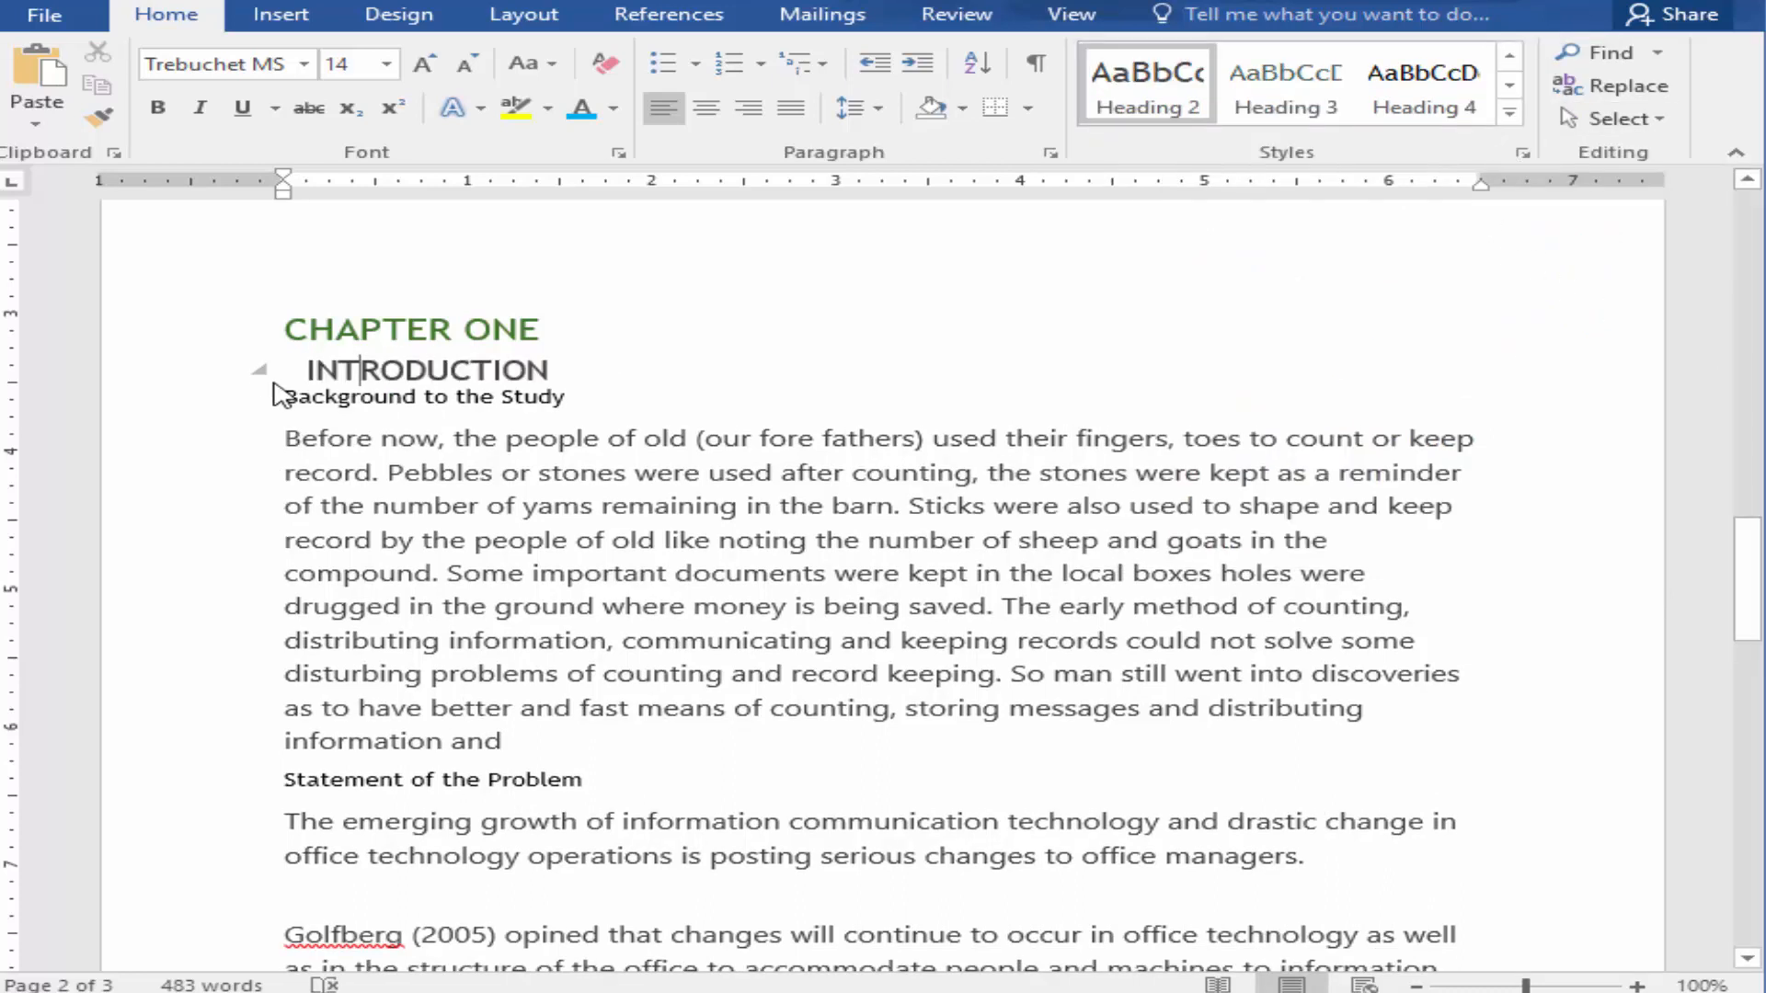
Step: Apply the Heading 3 style to Background to the Study, Statement of the Problem and Purpose of the Study
left_click(311, 388)
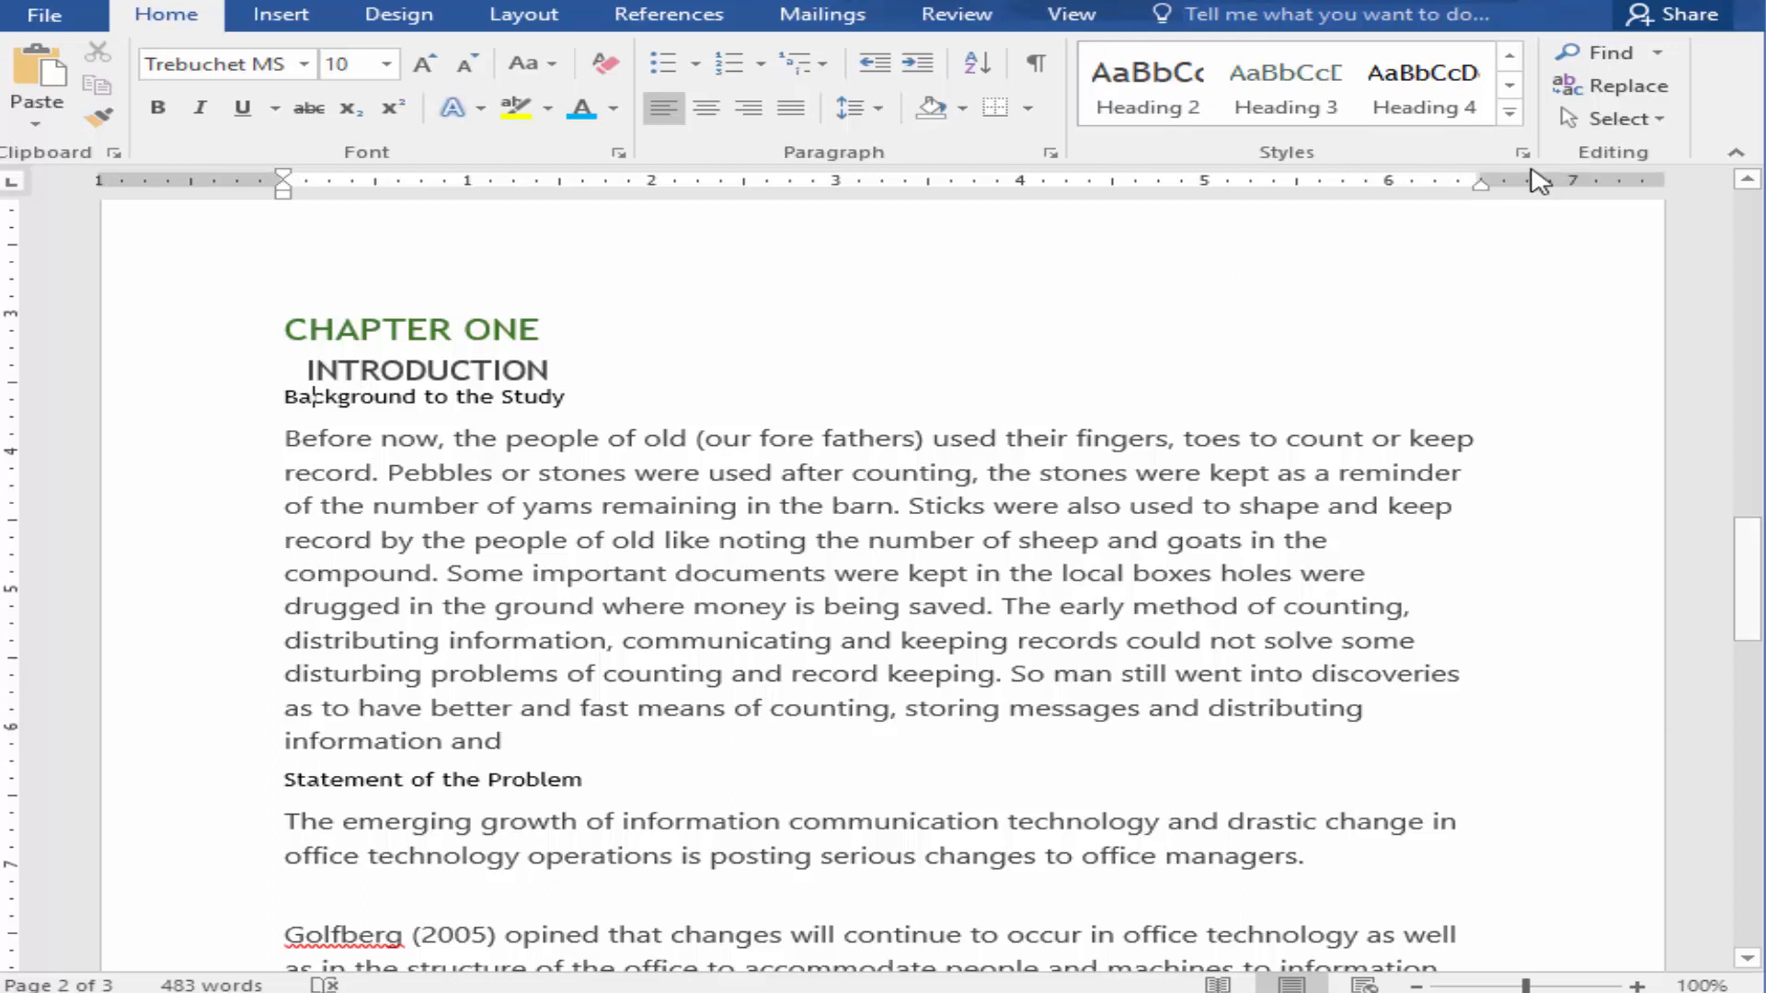
left_click(1295, 106)
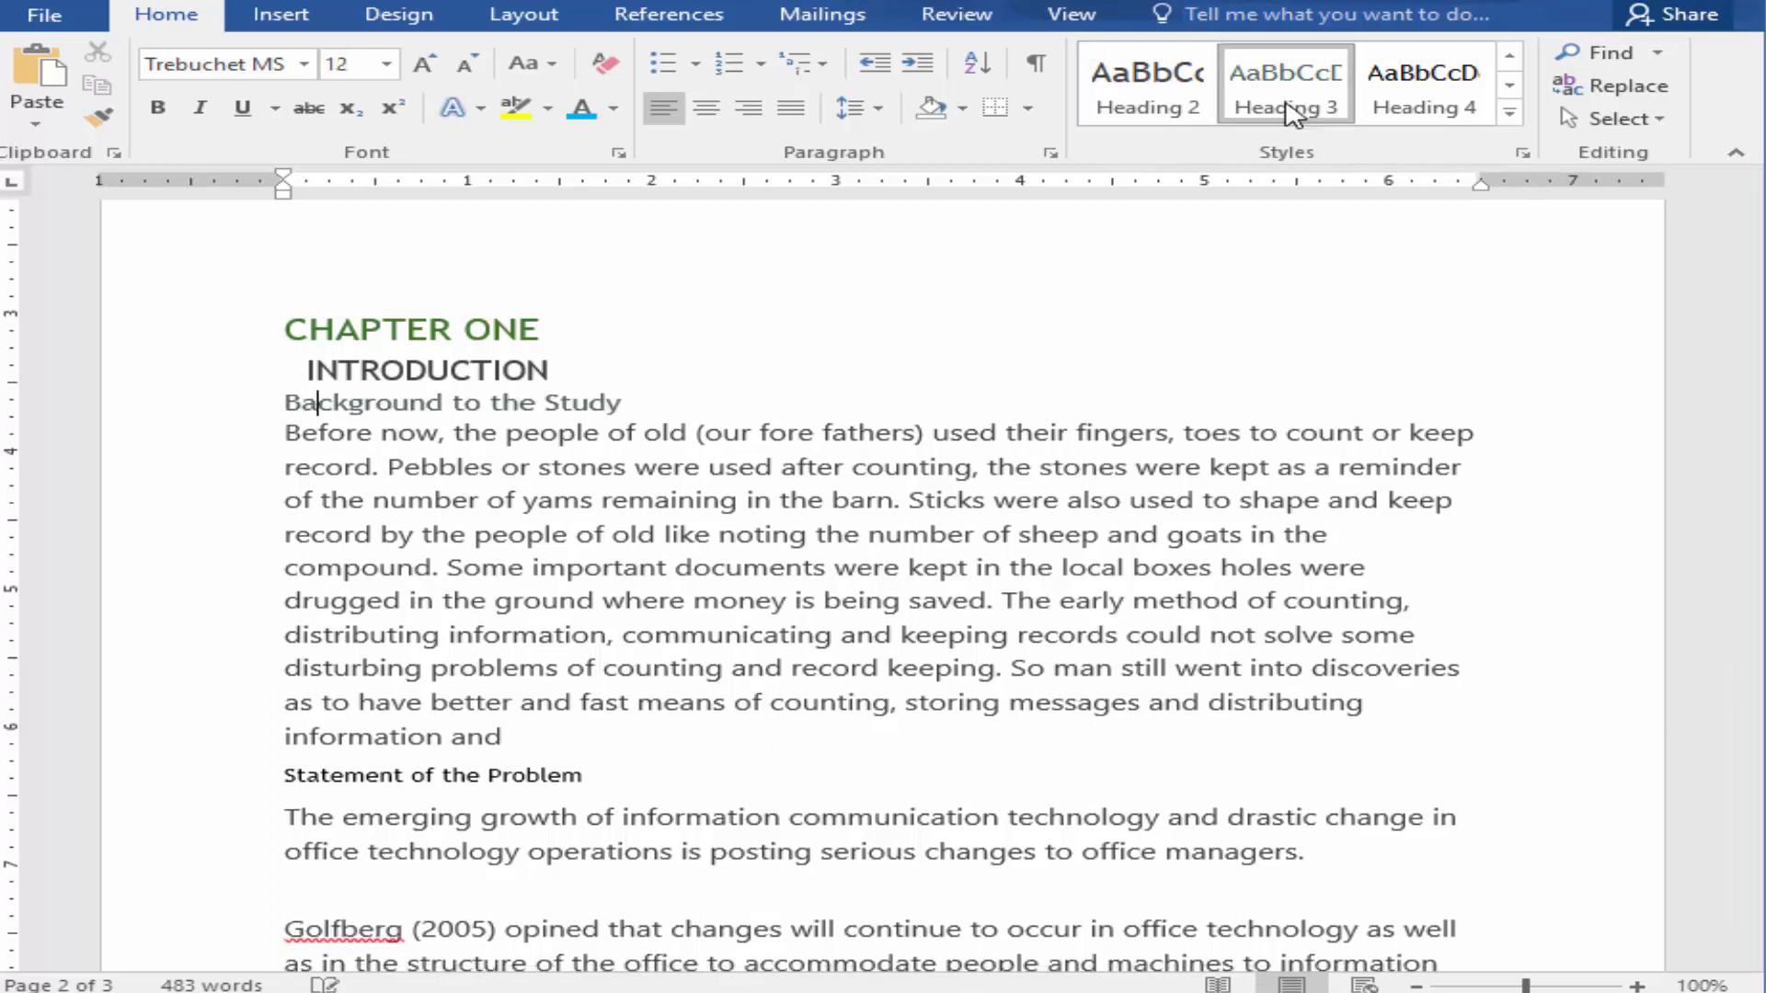
scroll(648, 678, "down", 3)
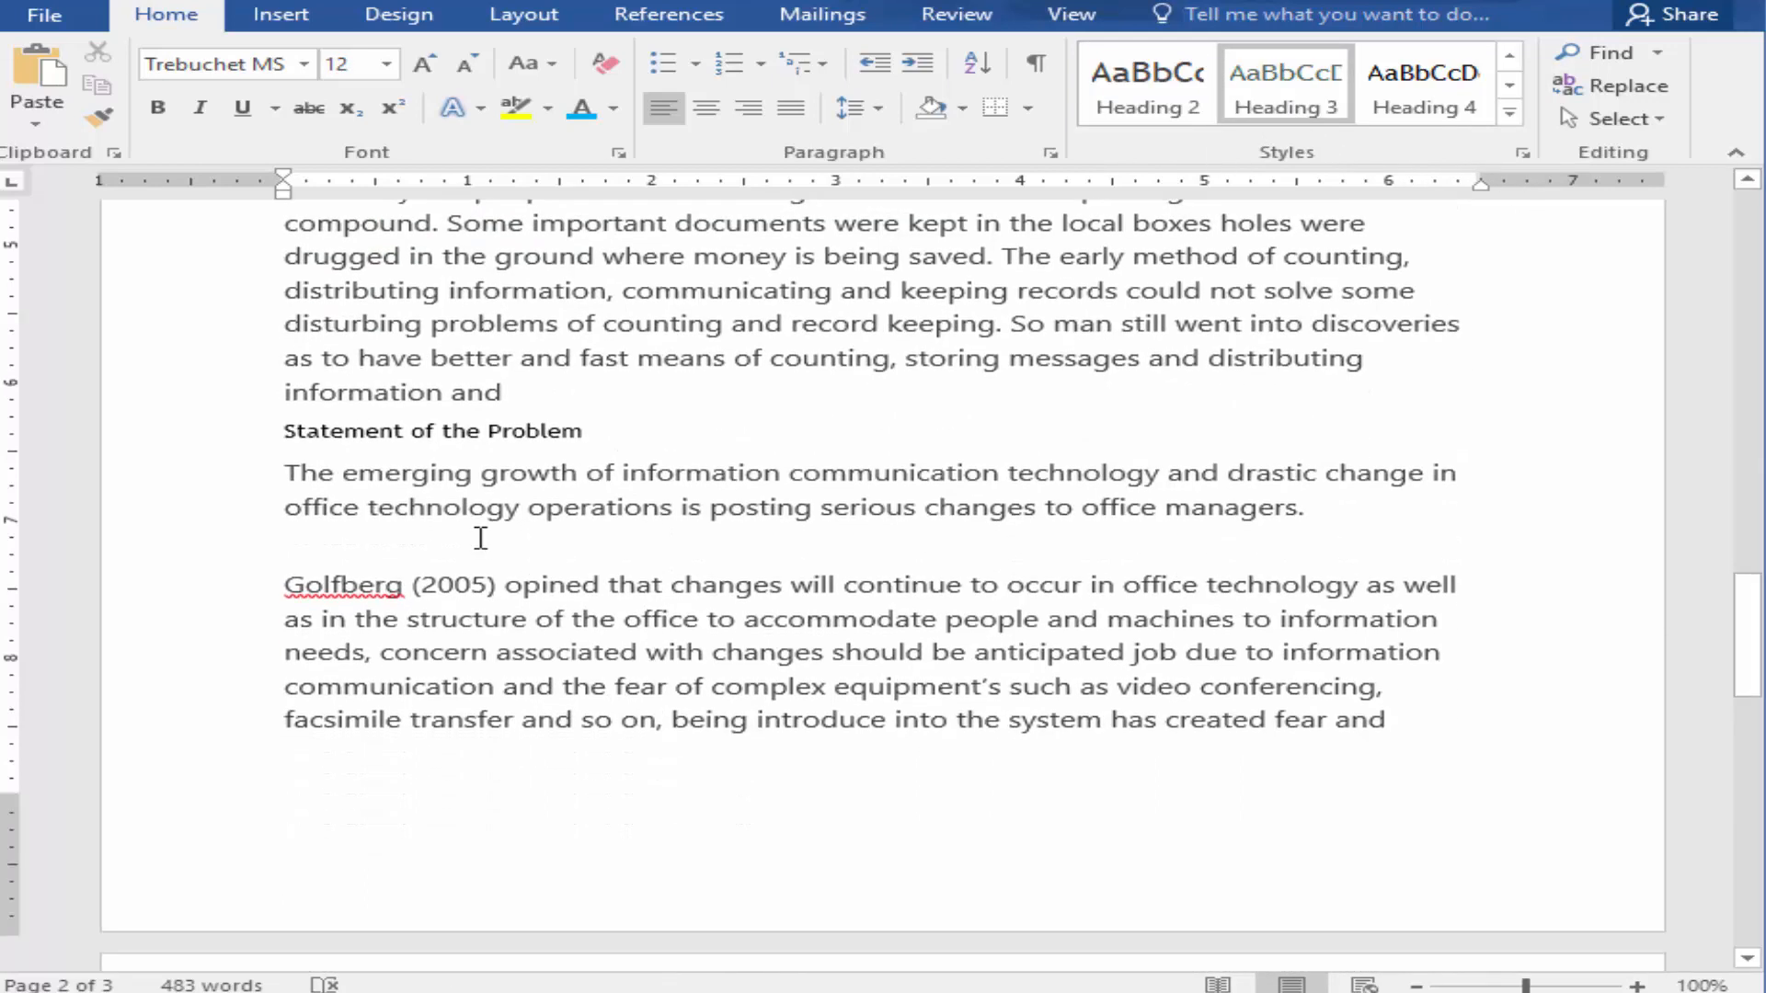
triple_click(569, 432)
left_click(1298, 81)
scroll(505, 516, "down", 5)
triple_click(501, 482)
left_click(1255, 94)
Step: Apply the Heading 1 style to CHAPTER TWO and the Heading 2 style to REVIEW OF RELATED LITERATURE
scroll(603, 508, "down", 3)
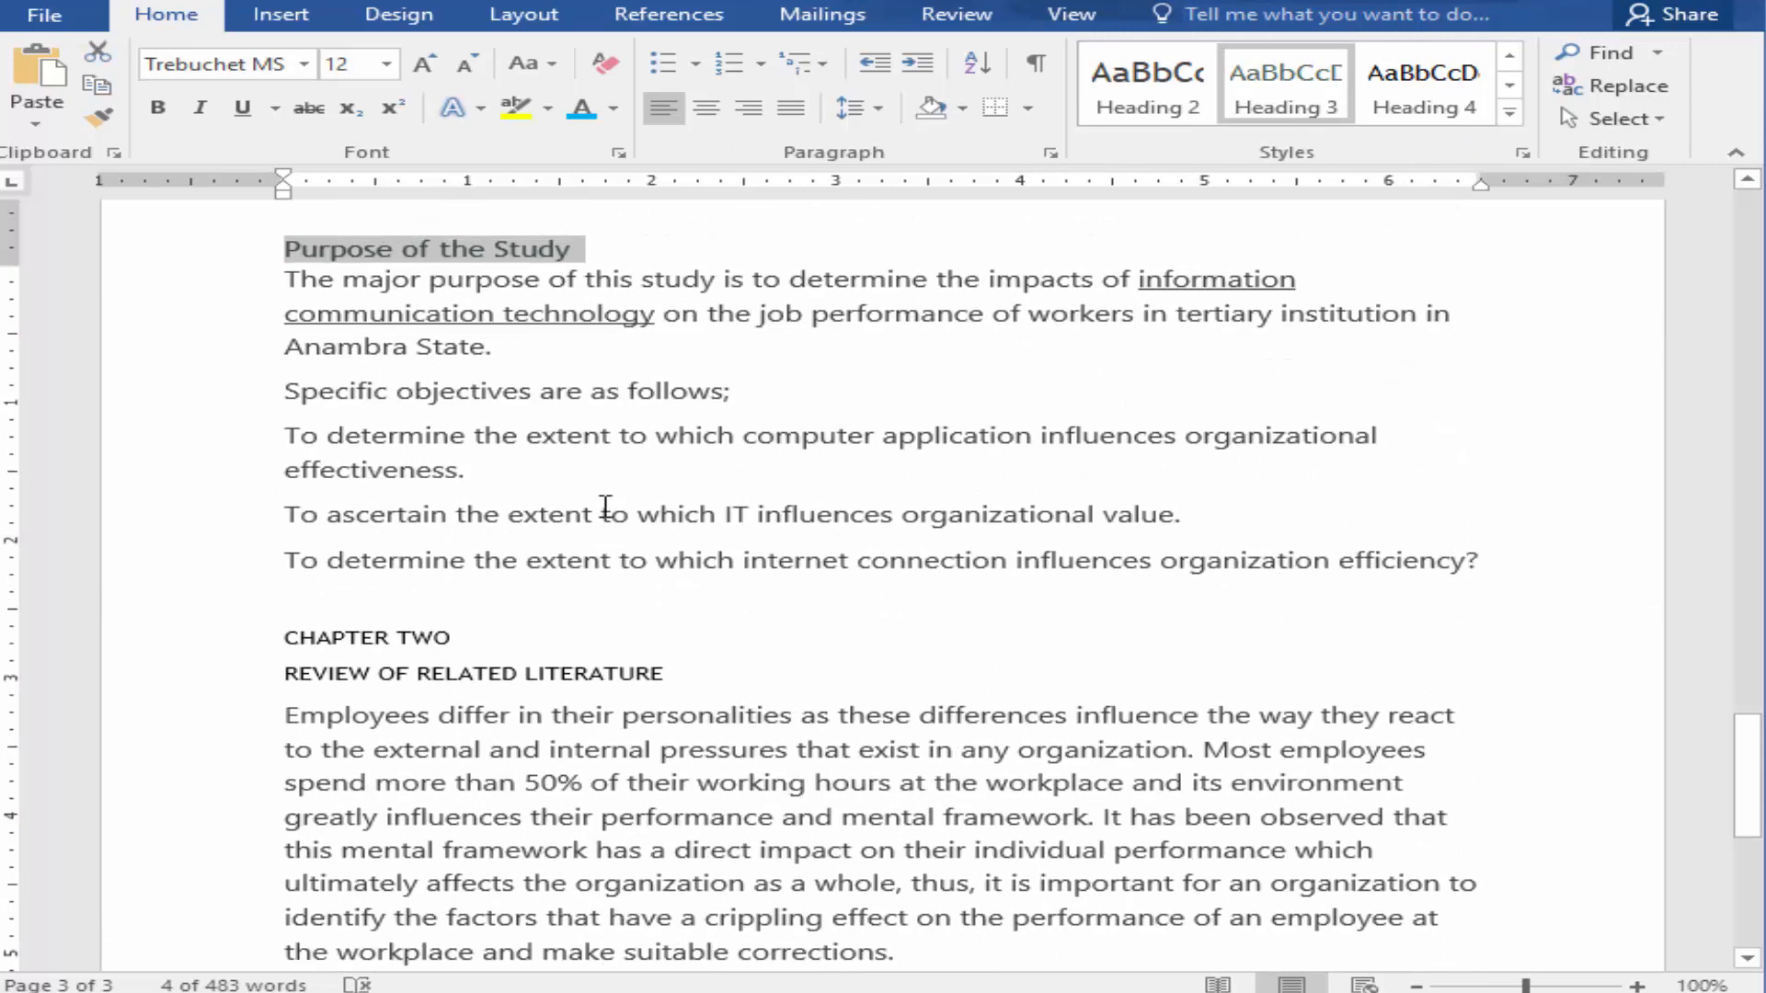
left_click(725, 358)
triple_click(479, 591)
left_click(1509, 111)
left_click(1421, 88)
triple_click(308, 649)
left_click(1510, 111)
left_click(1559, 85)
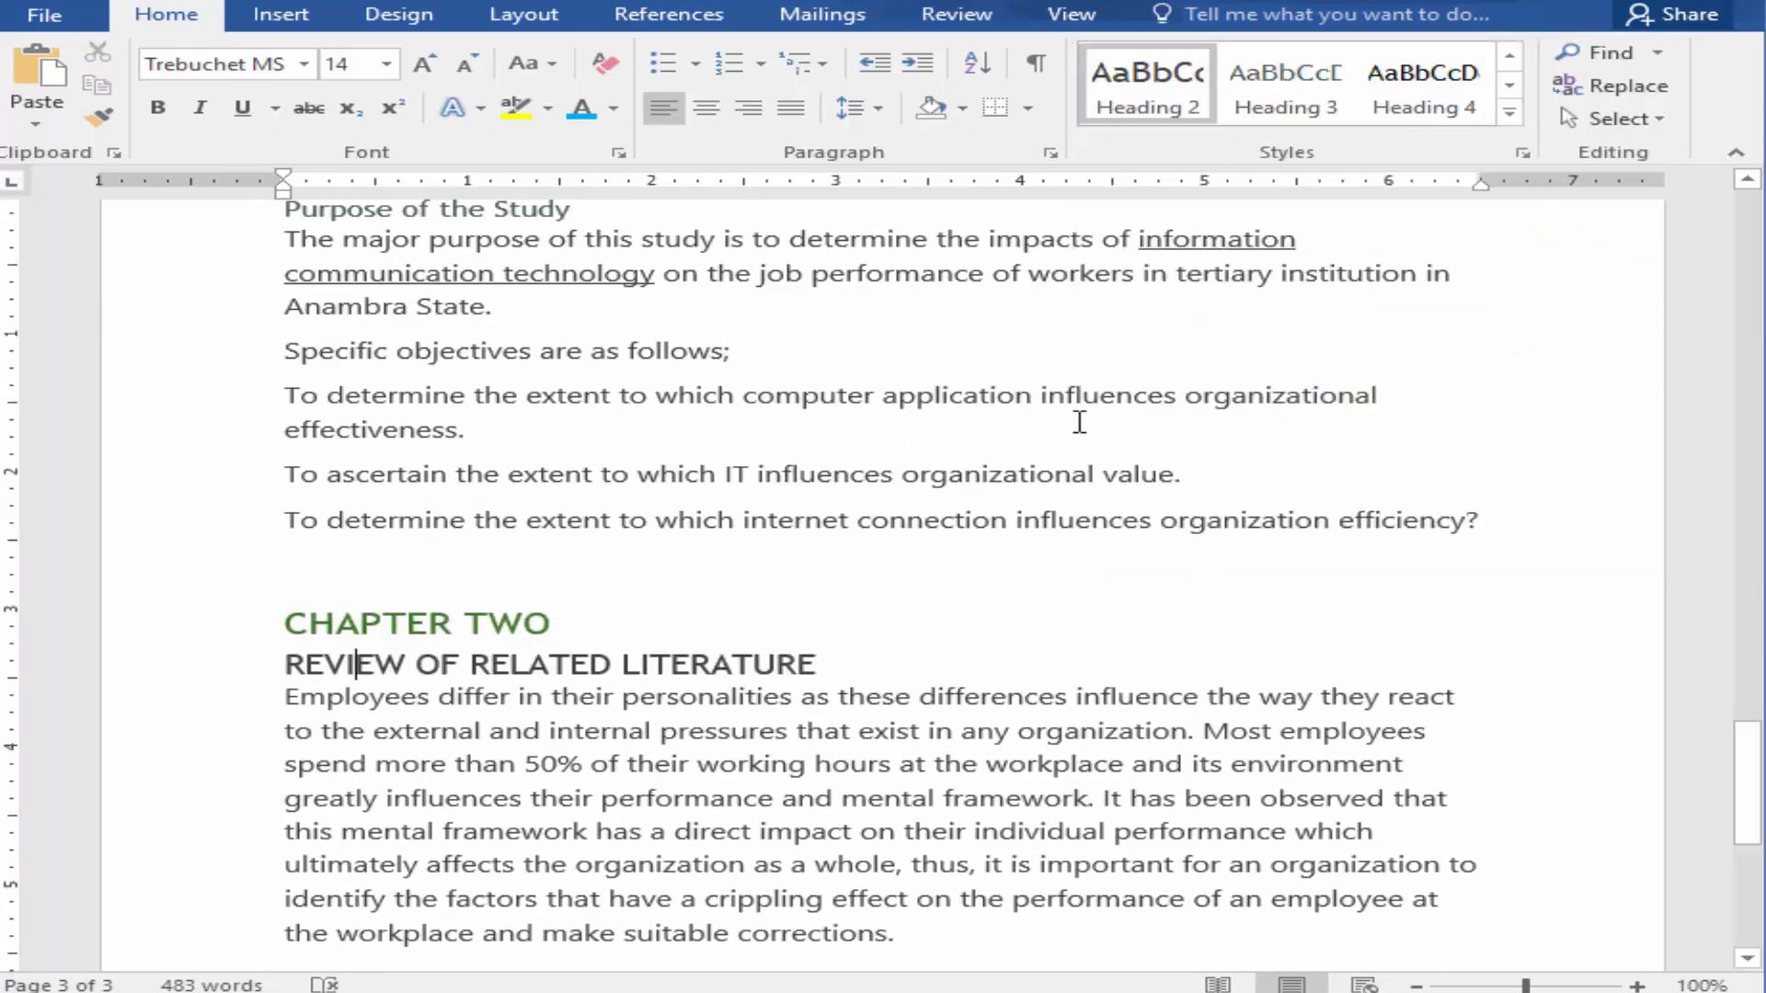
Step: Update the table of contents on the first page so it lists the styled headings
key("ctrl+Home")
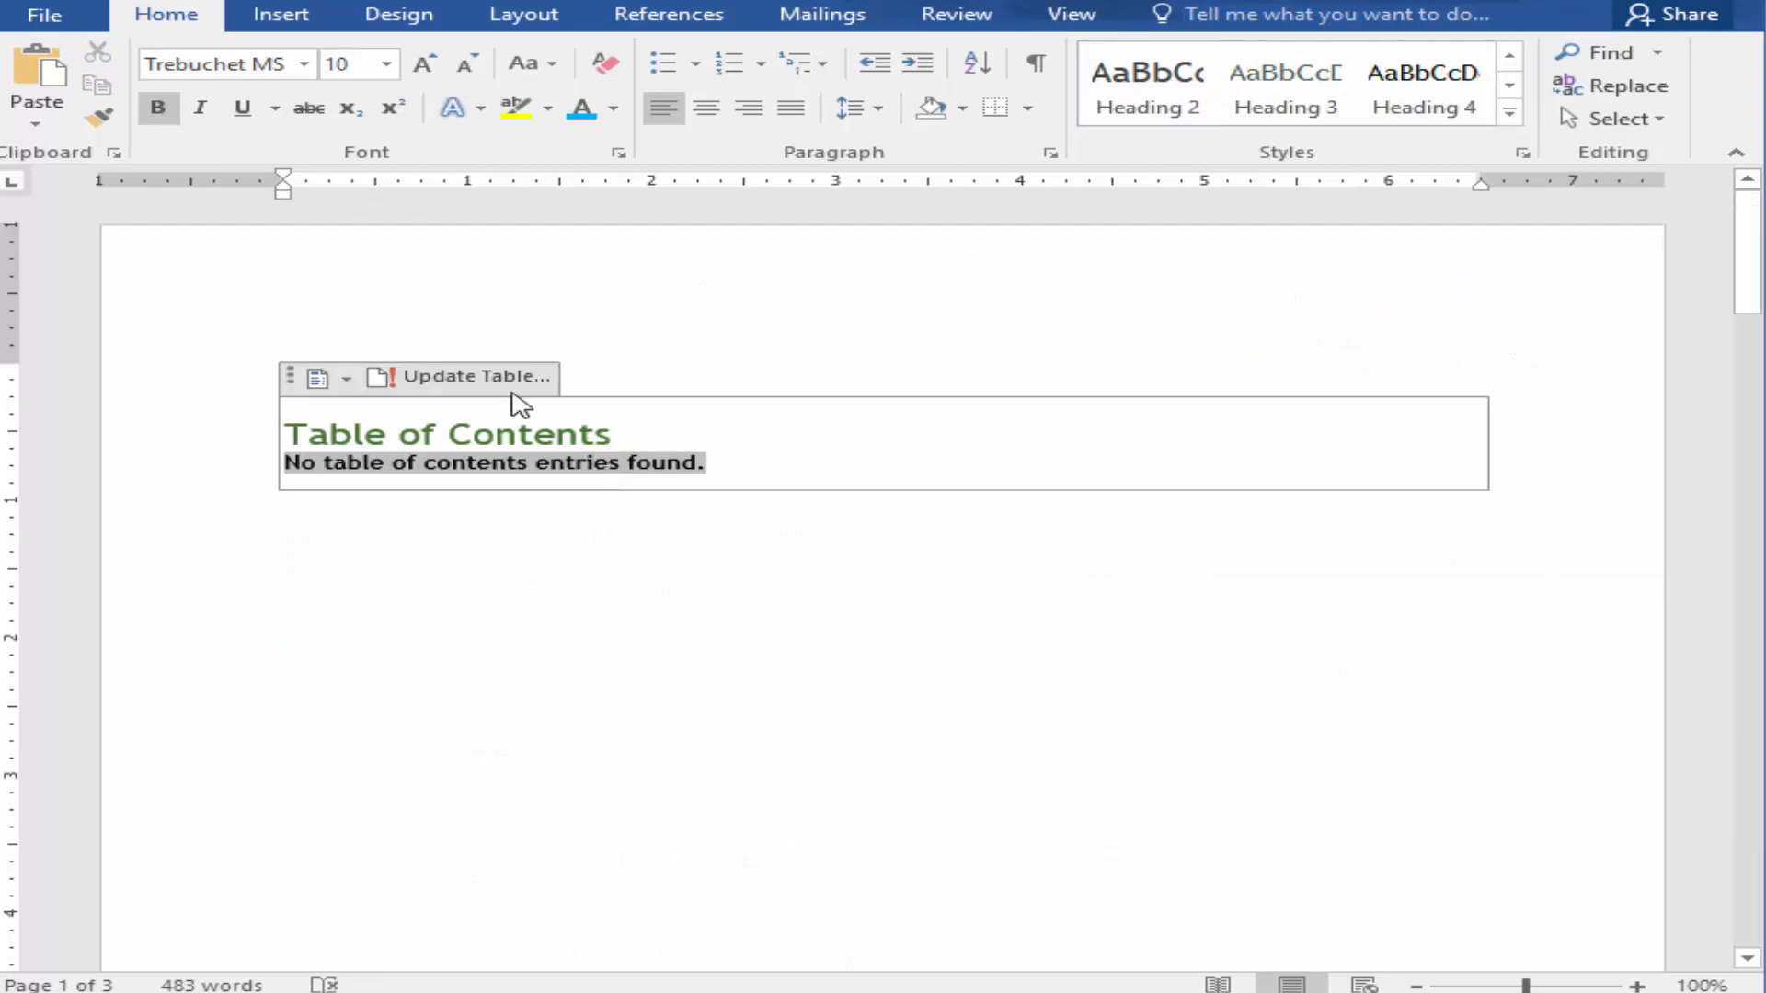
left_click(514, 386)
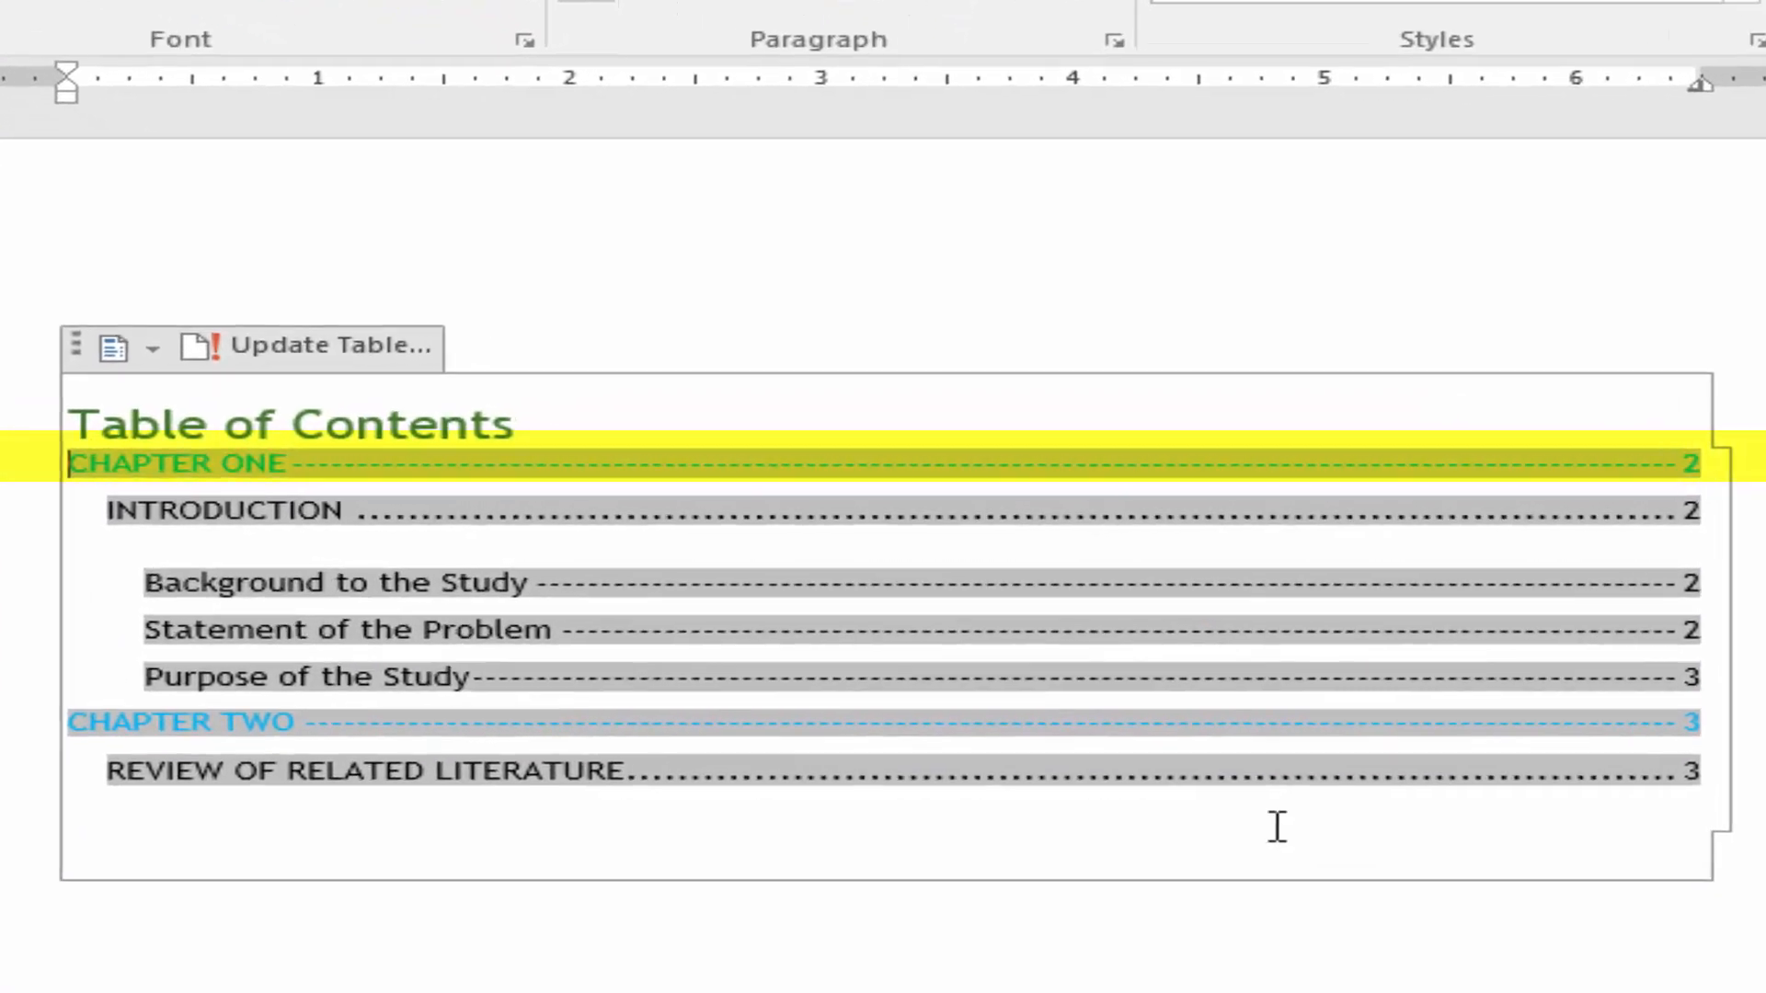
left_click(1159, 738)
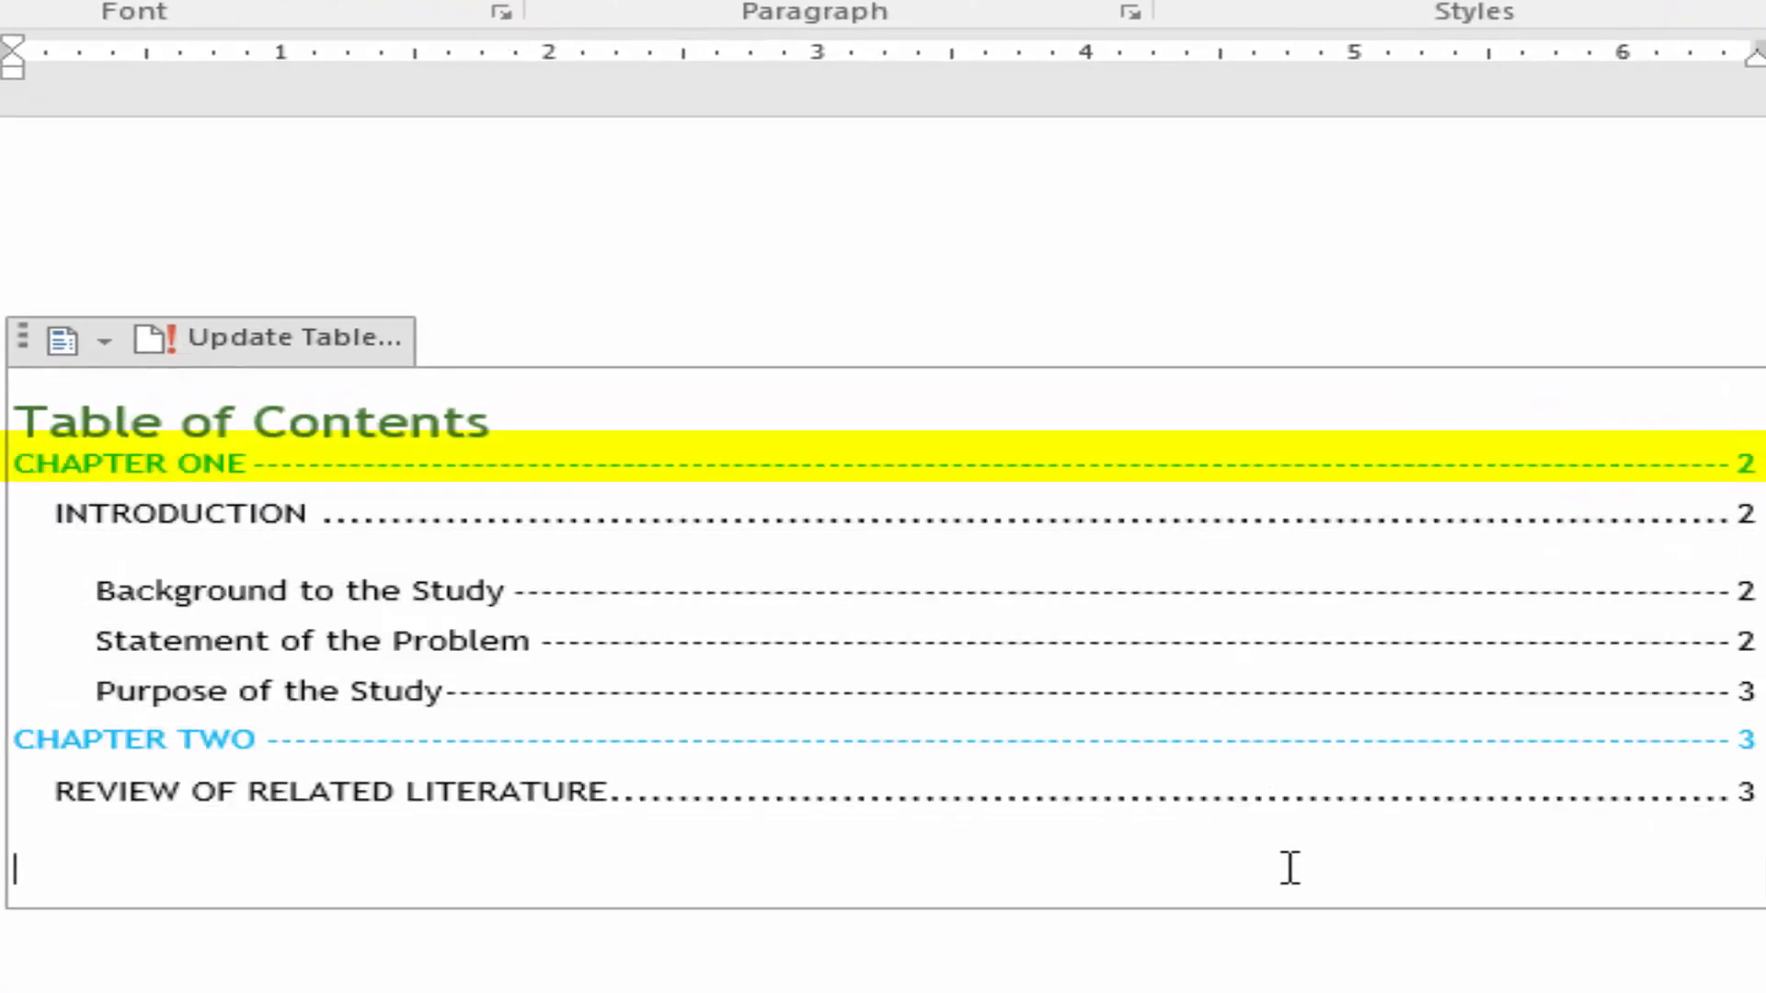
left_click(1218, 924)
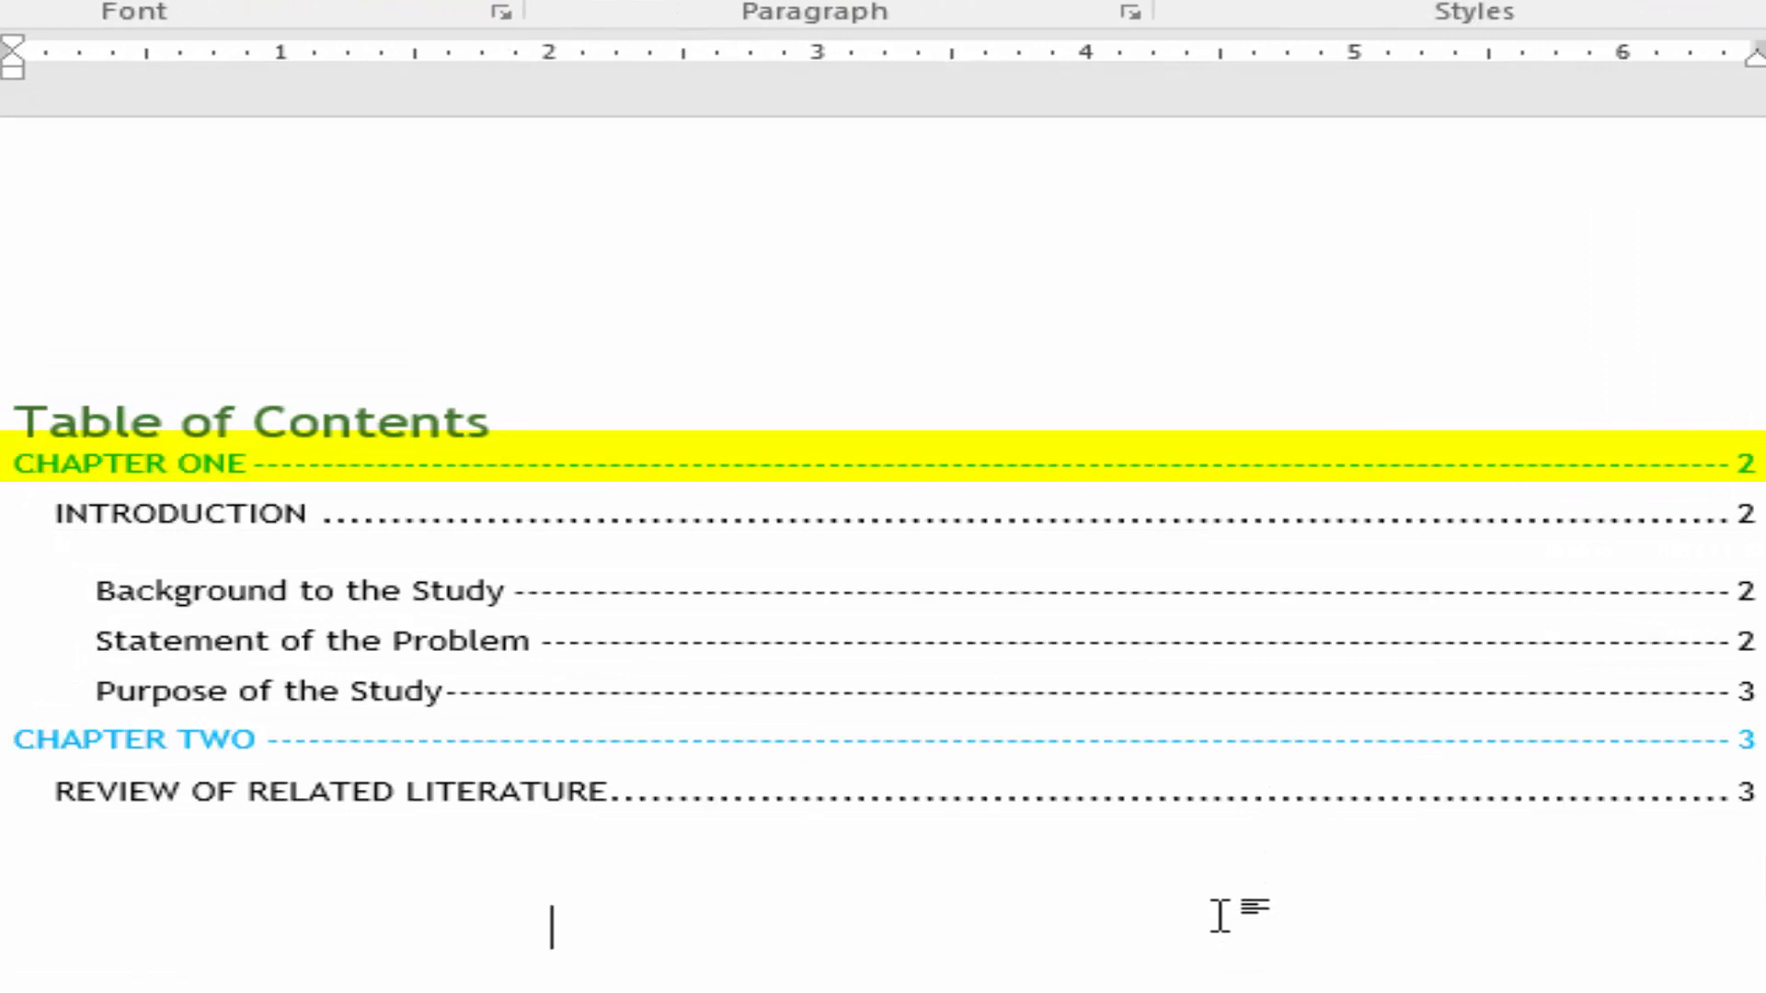
scroll(1220, 916, "down", 1)
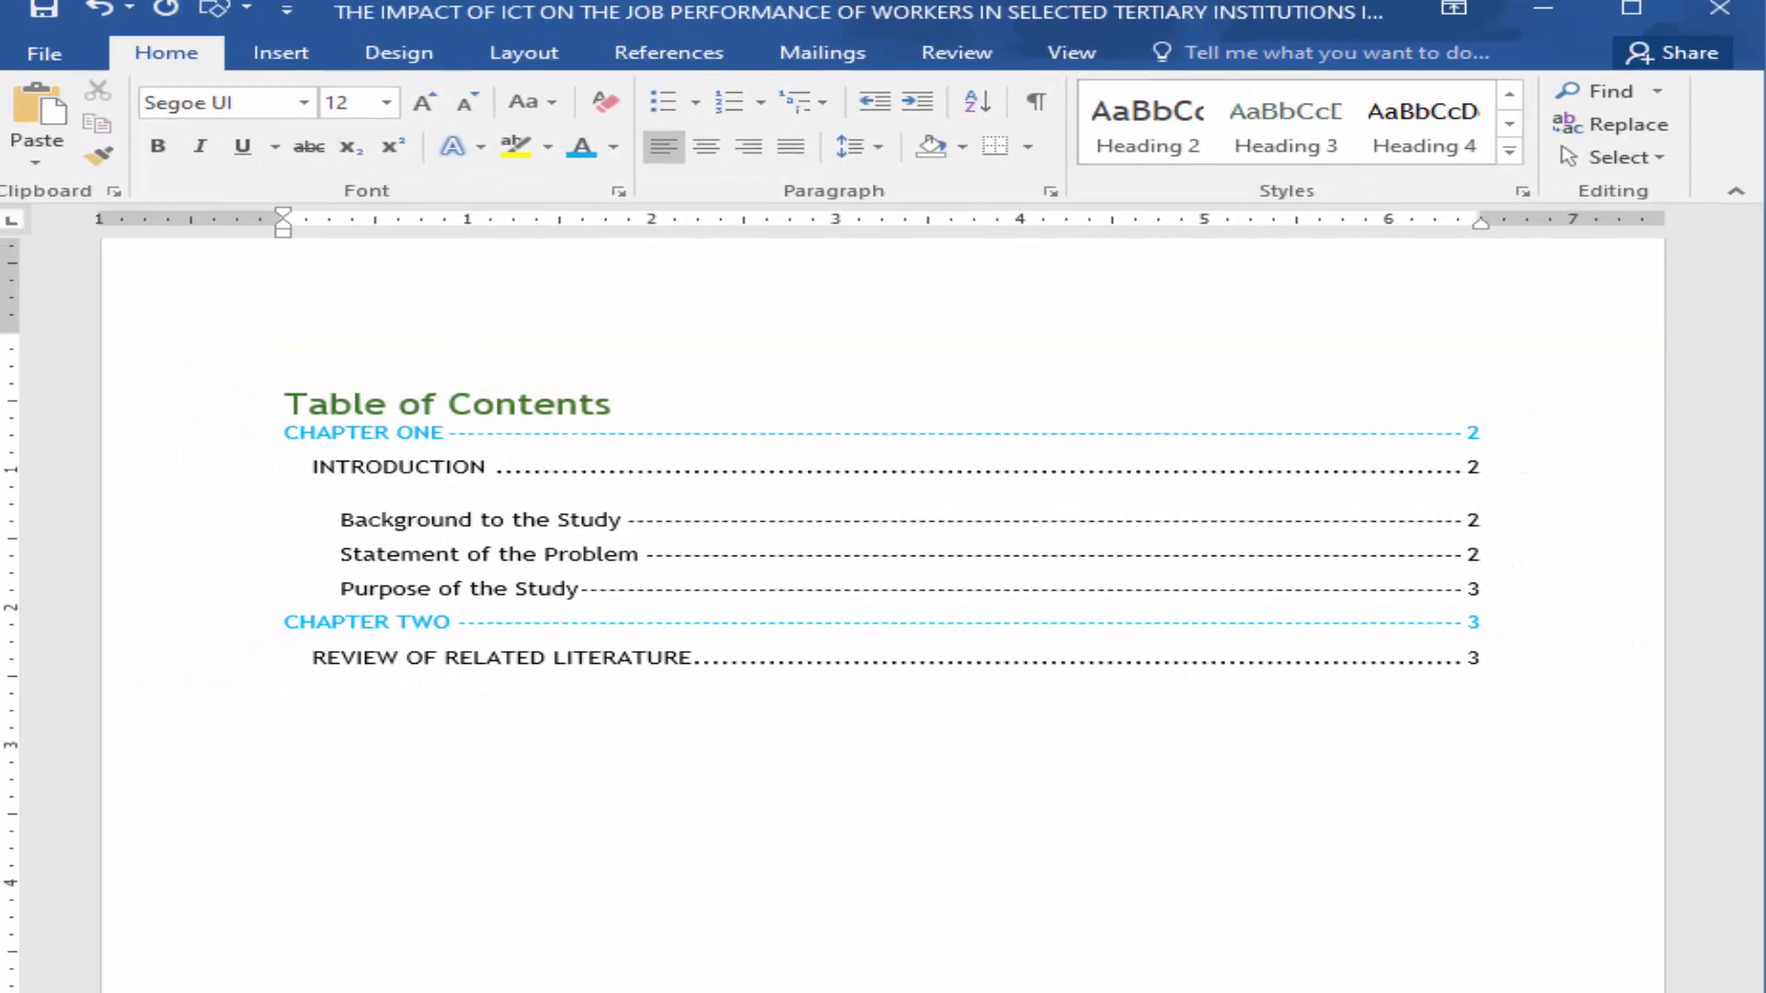
Step: Replace the table of contents with a custom one that uses the solid underline tab leader
left_click(648, 57)
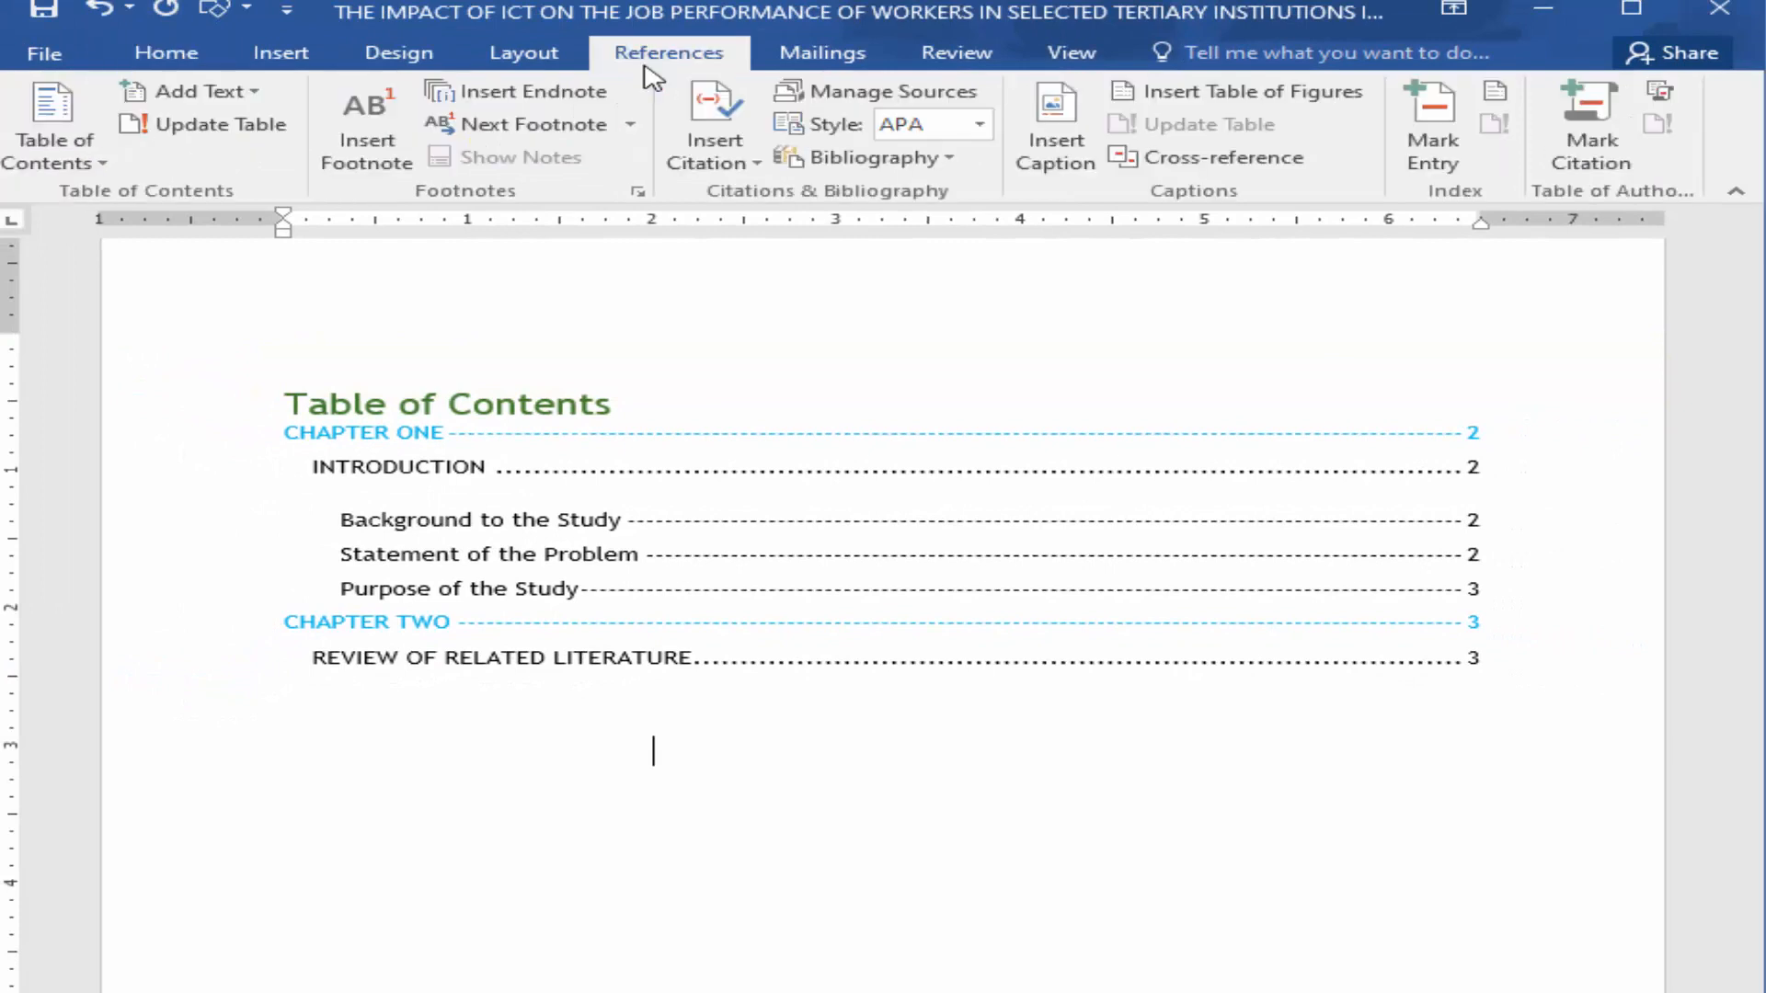
left_click(27, 166)
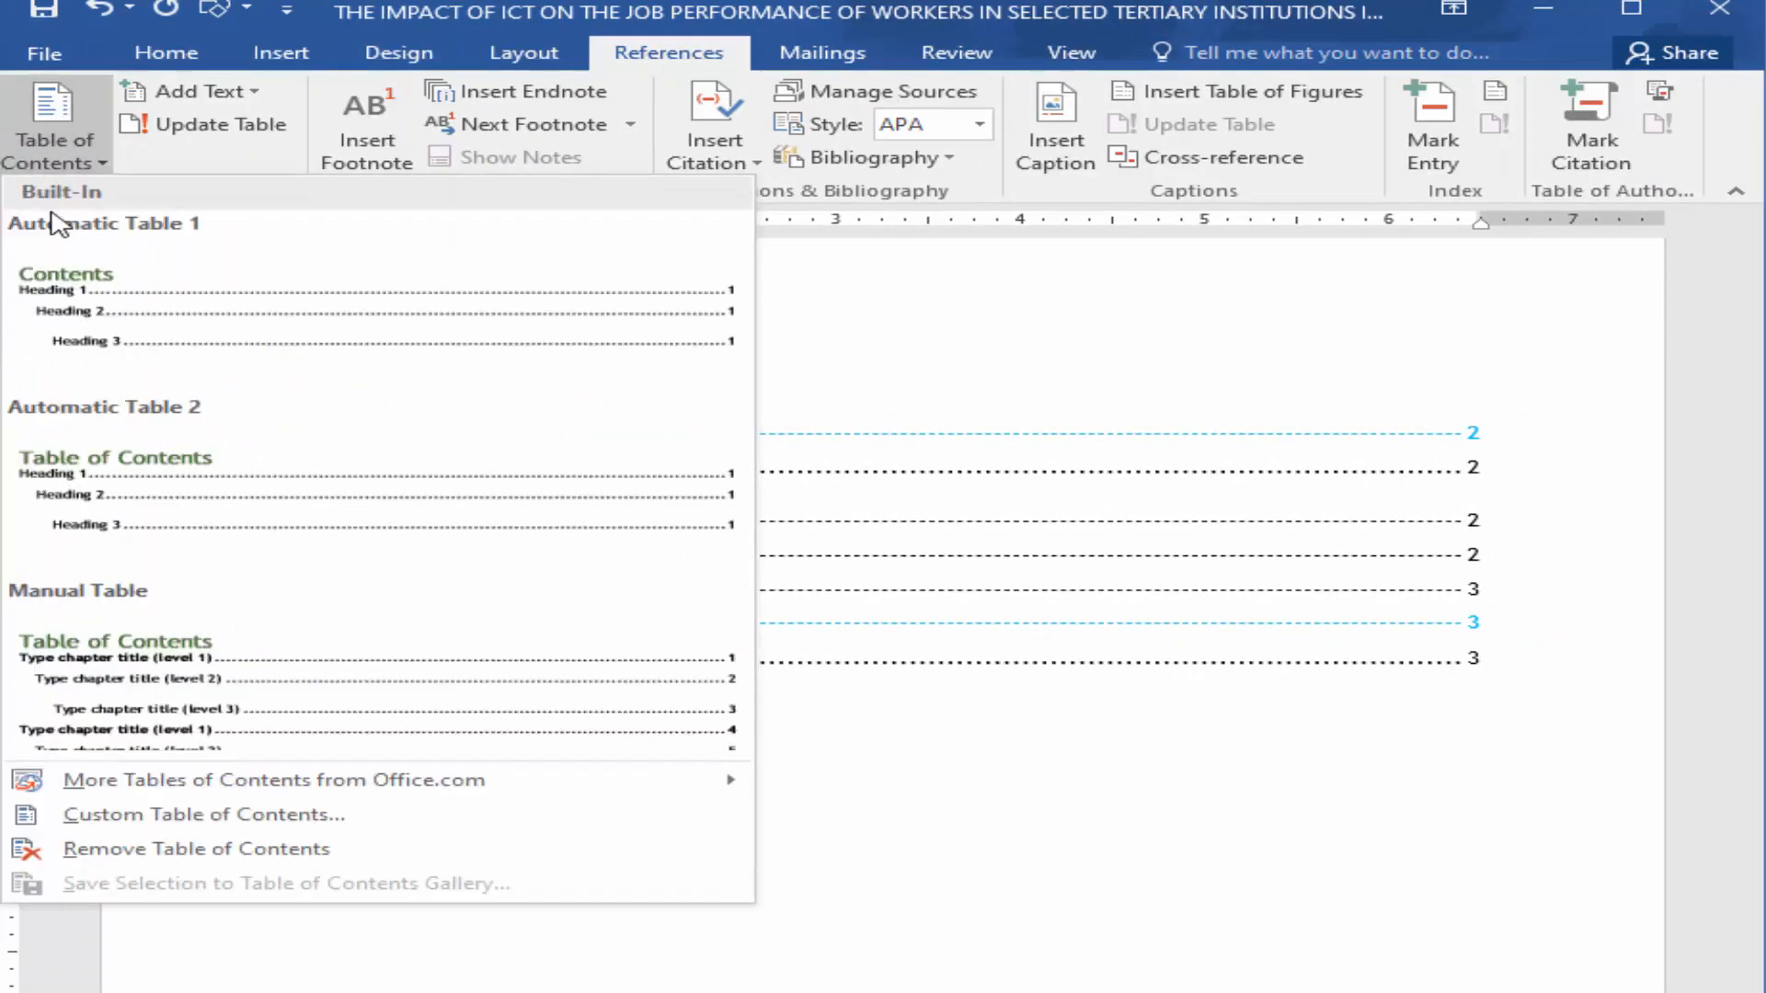
left_click(157, 817)
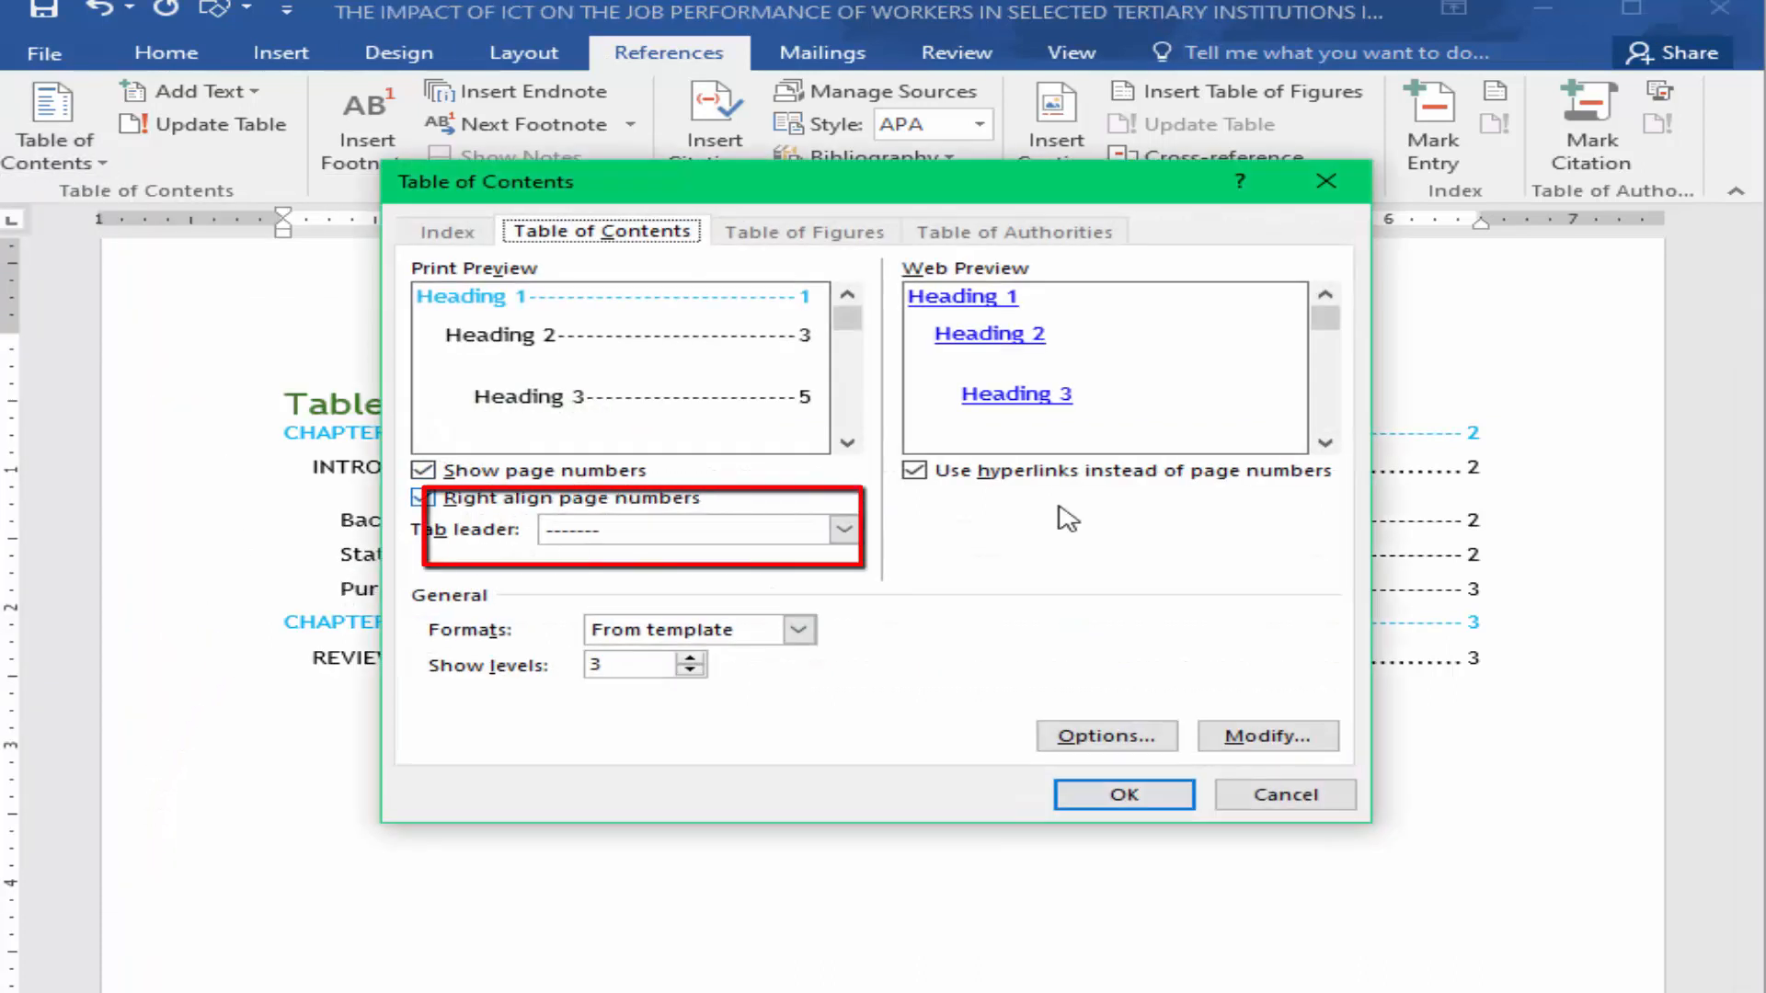
left_click(844, 530)
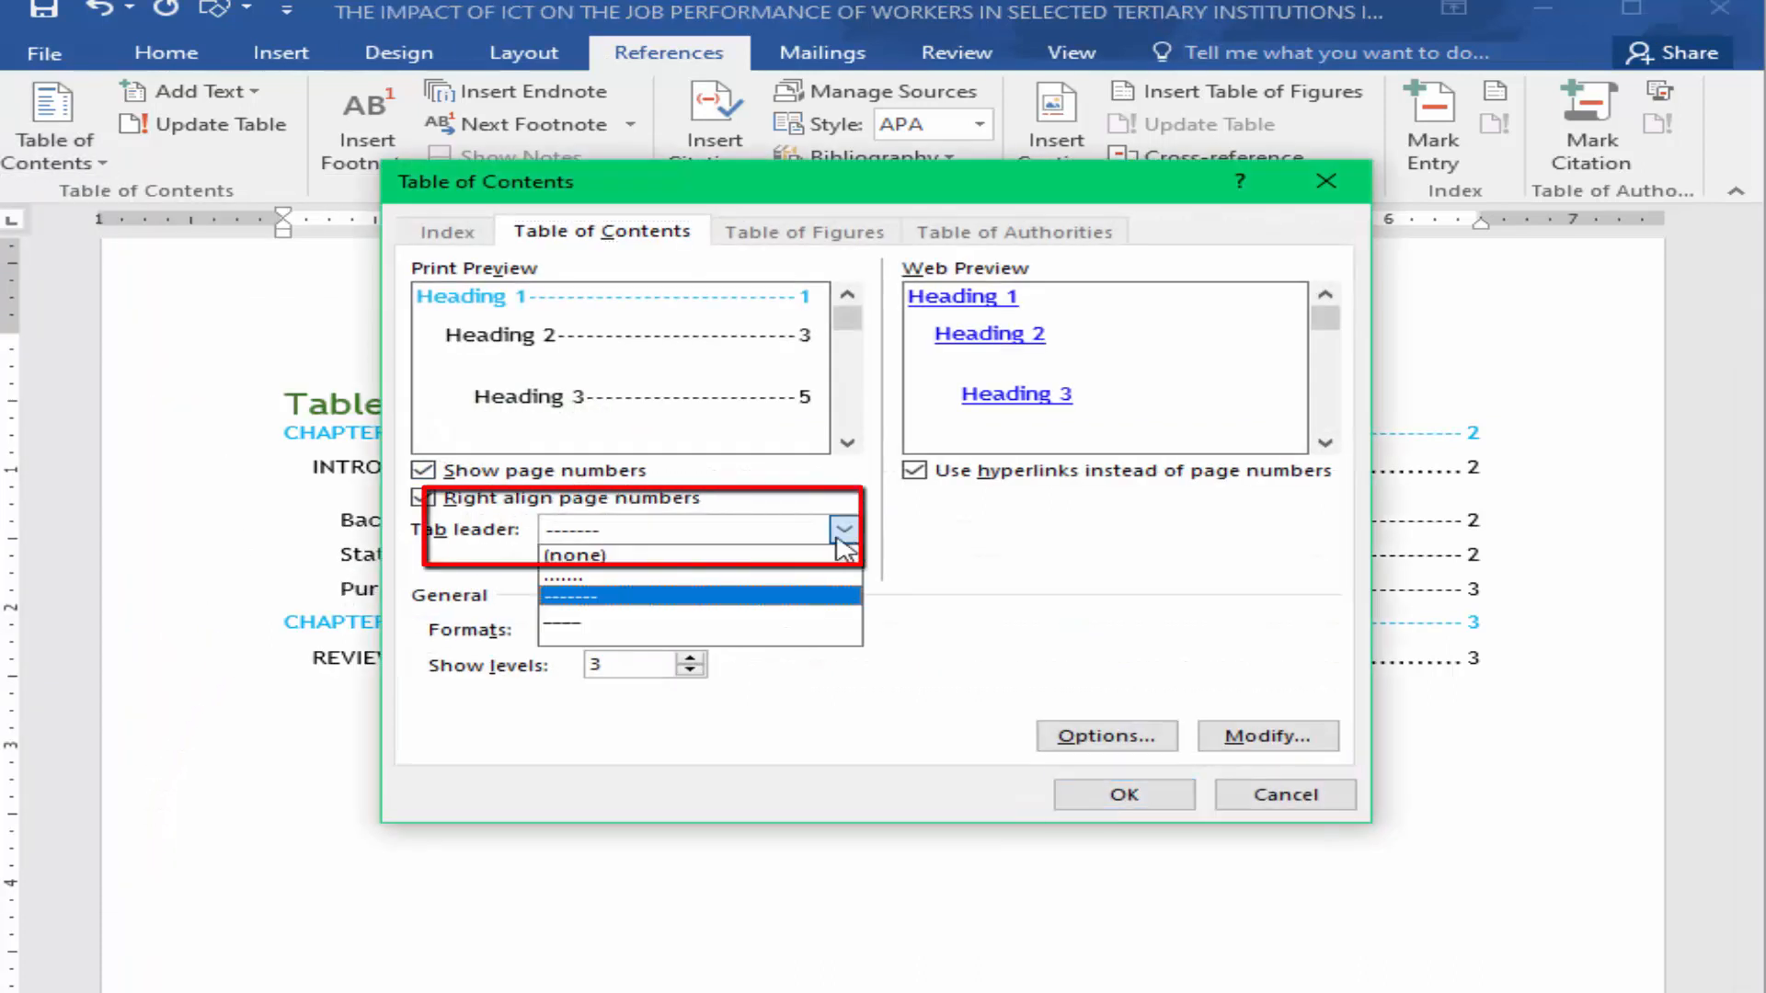
left_click(583, 625)
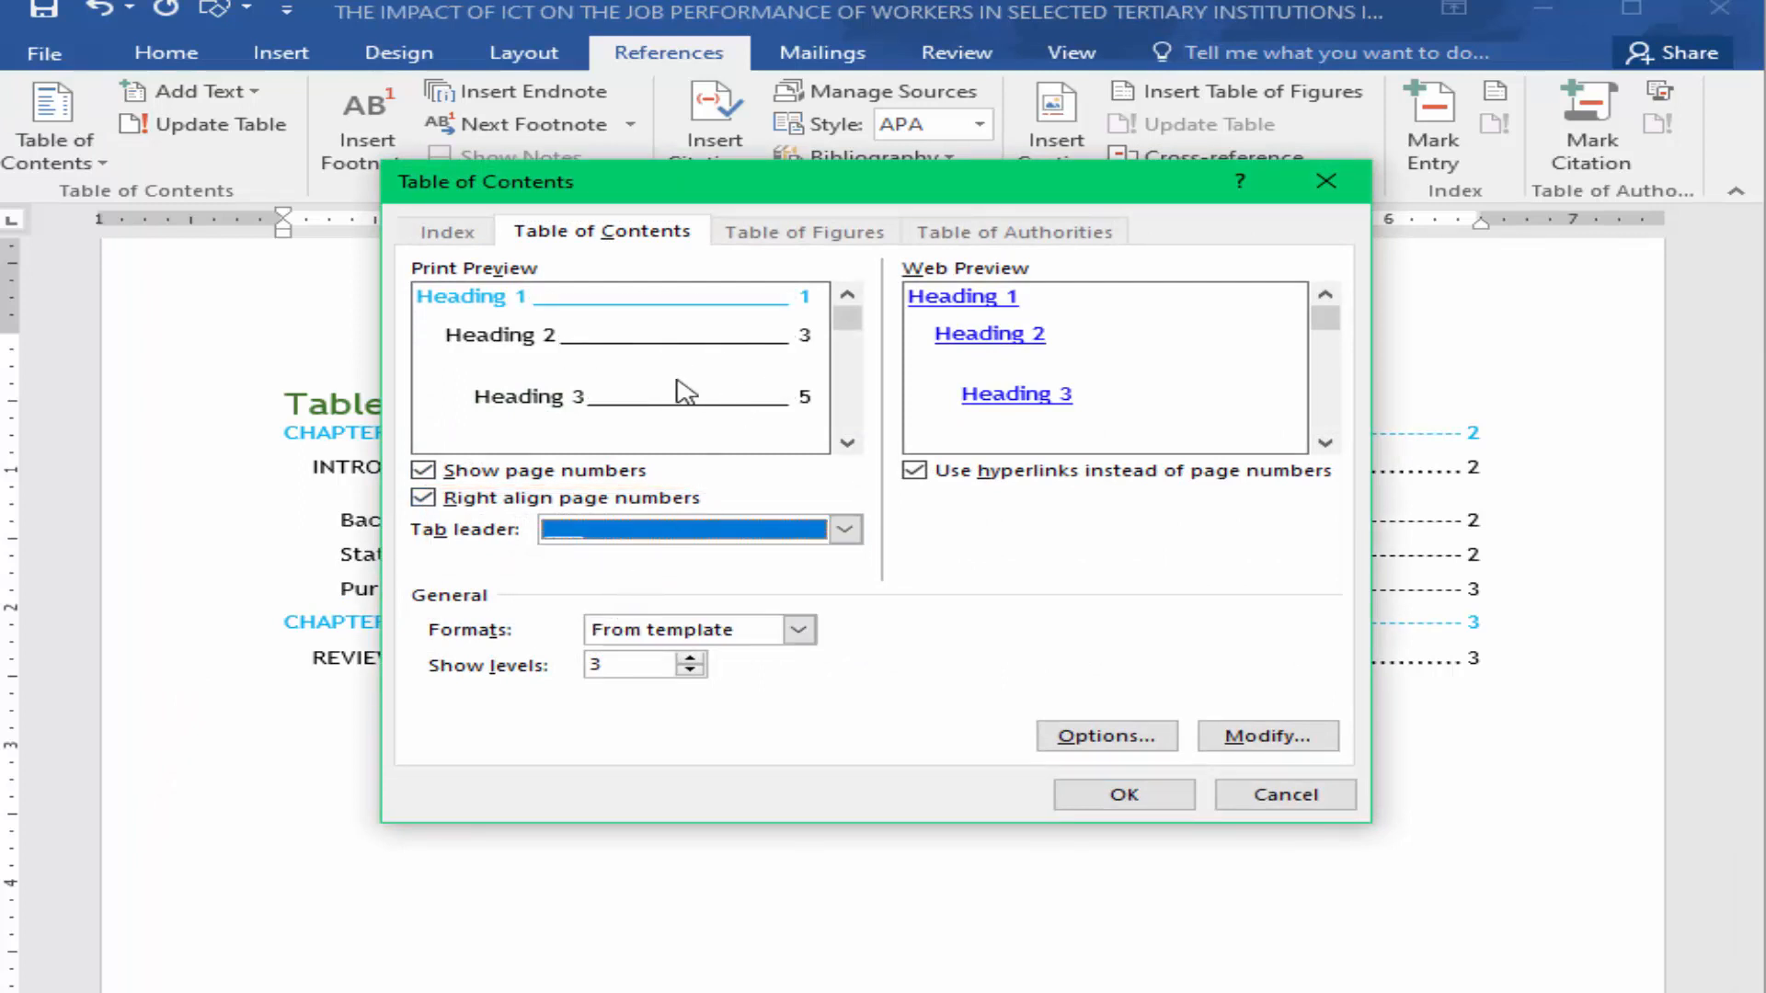
left_click(1124, 795)
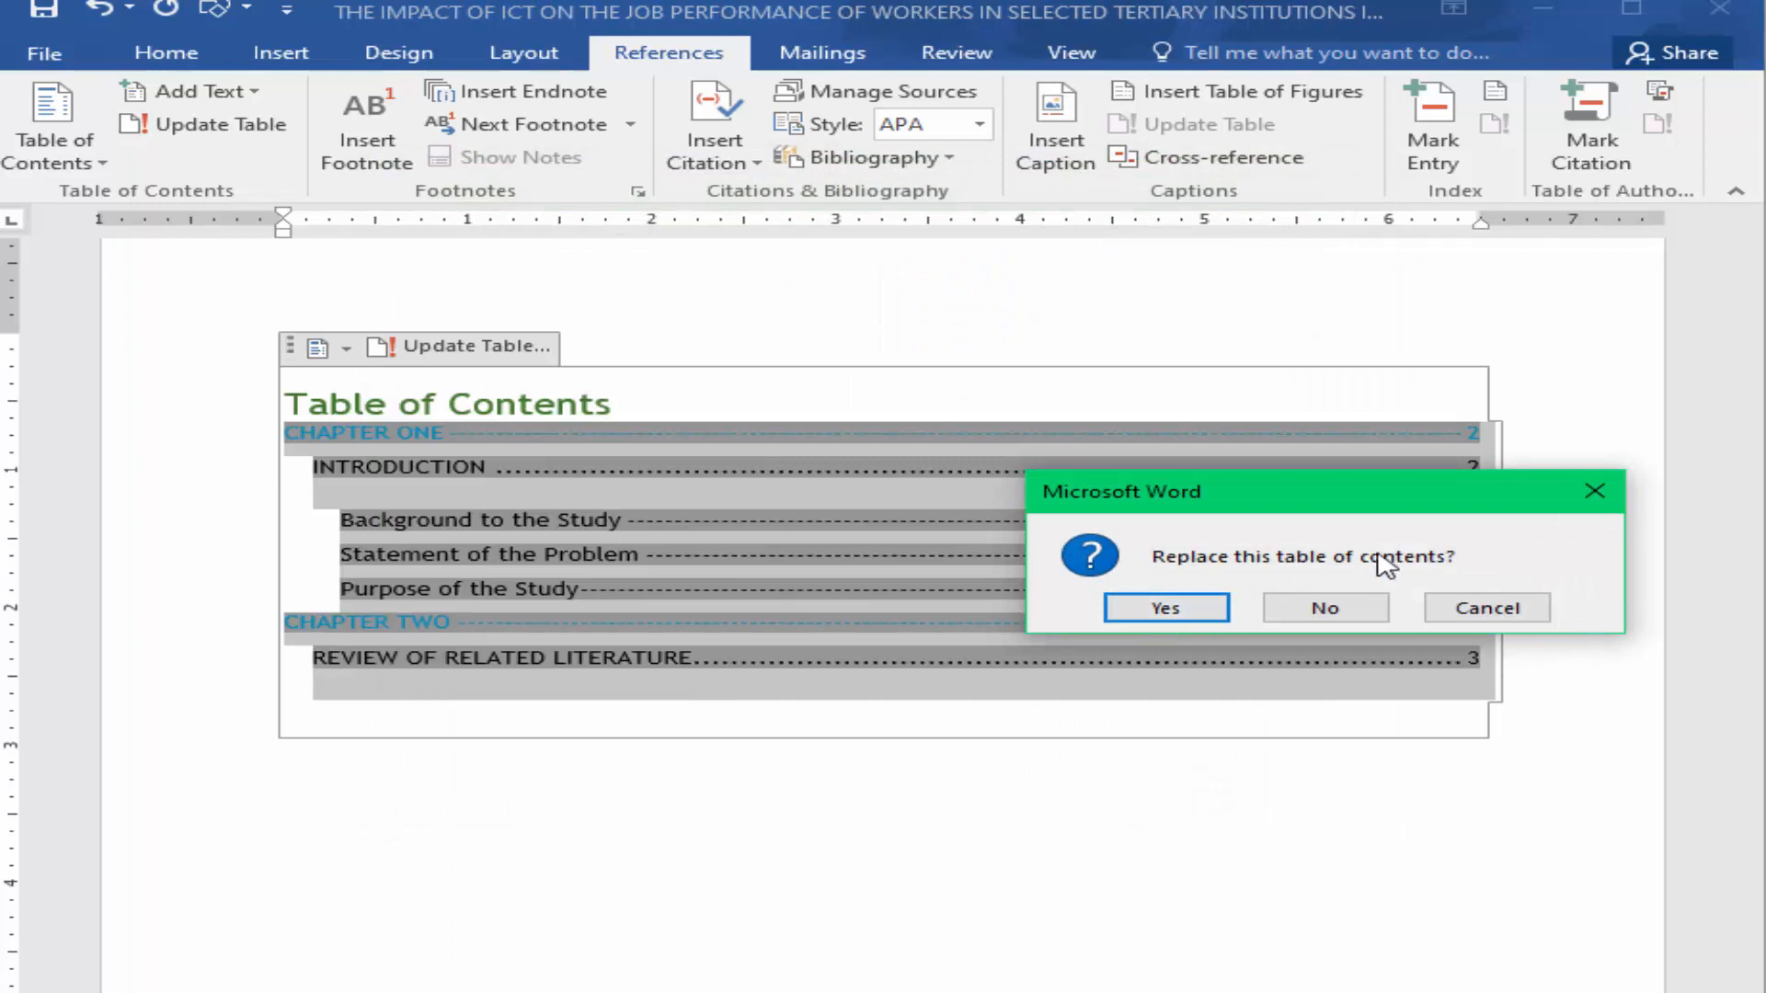
left_click(1199, 613)
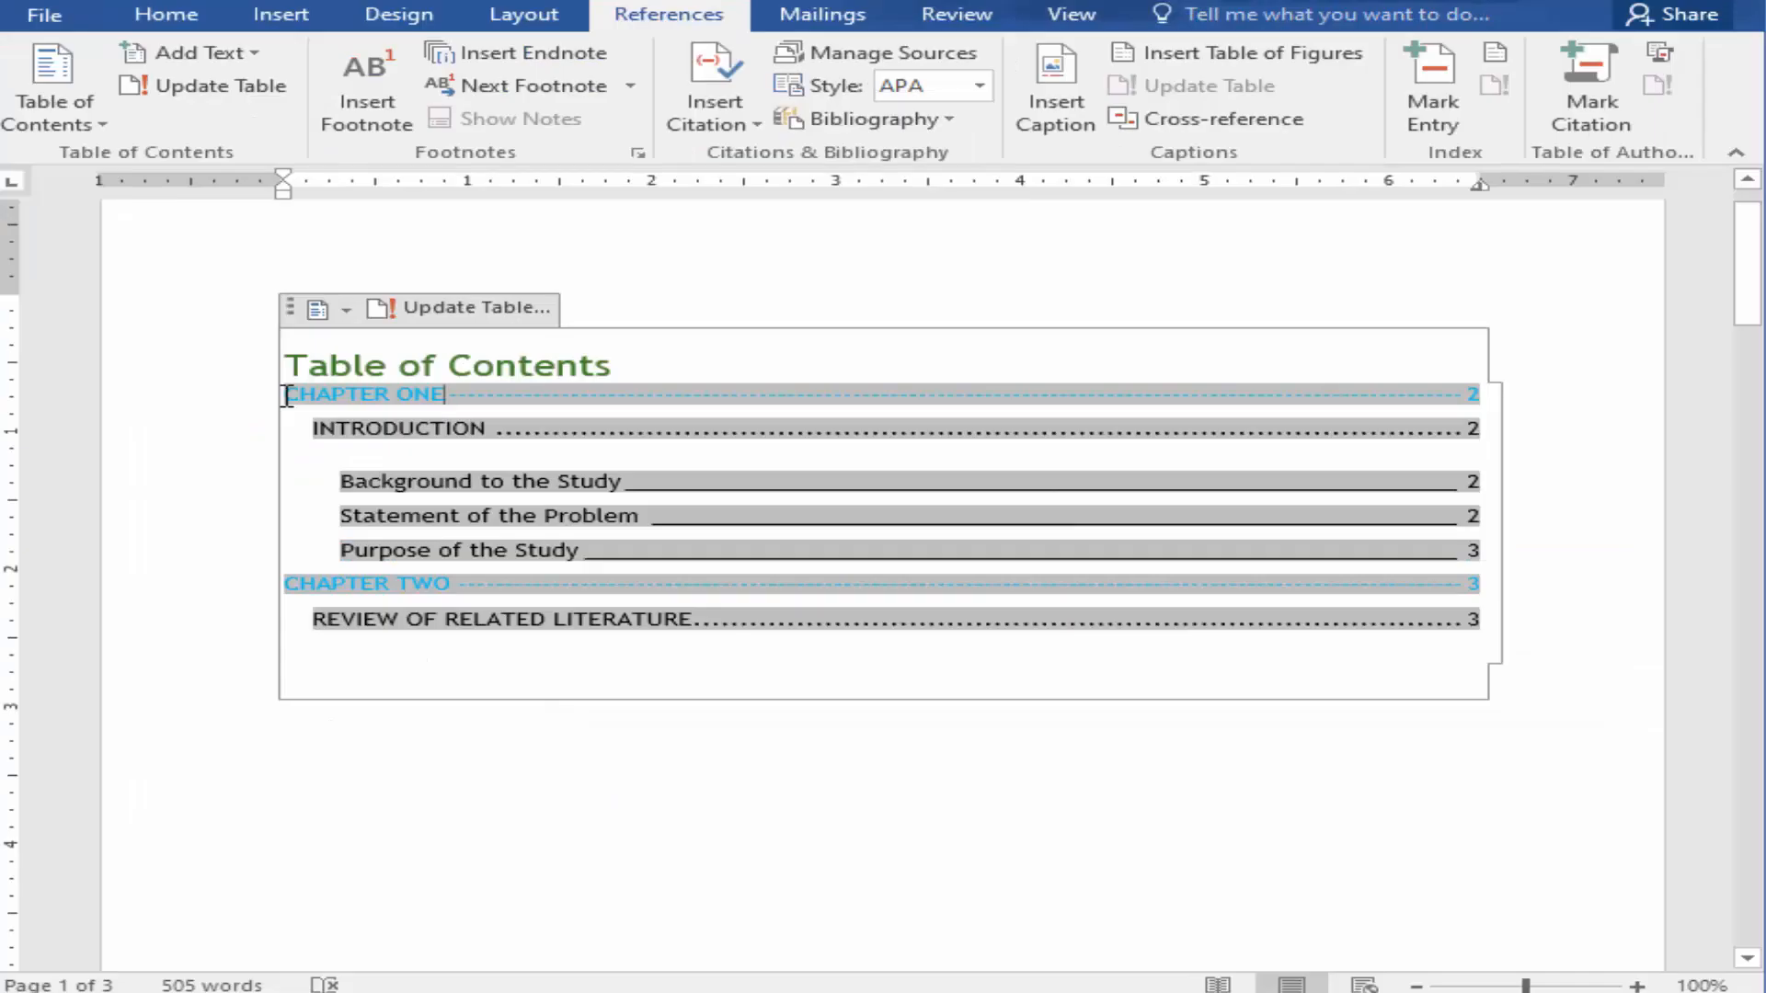
Step: Change the font colour of the CHAPTER ONE entry in the table of contents to a light blue theme colour
left_click_drag(113, 555, 1633, 576)
left_click_drag(1467, 410, 1498, 405)
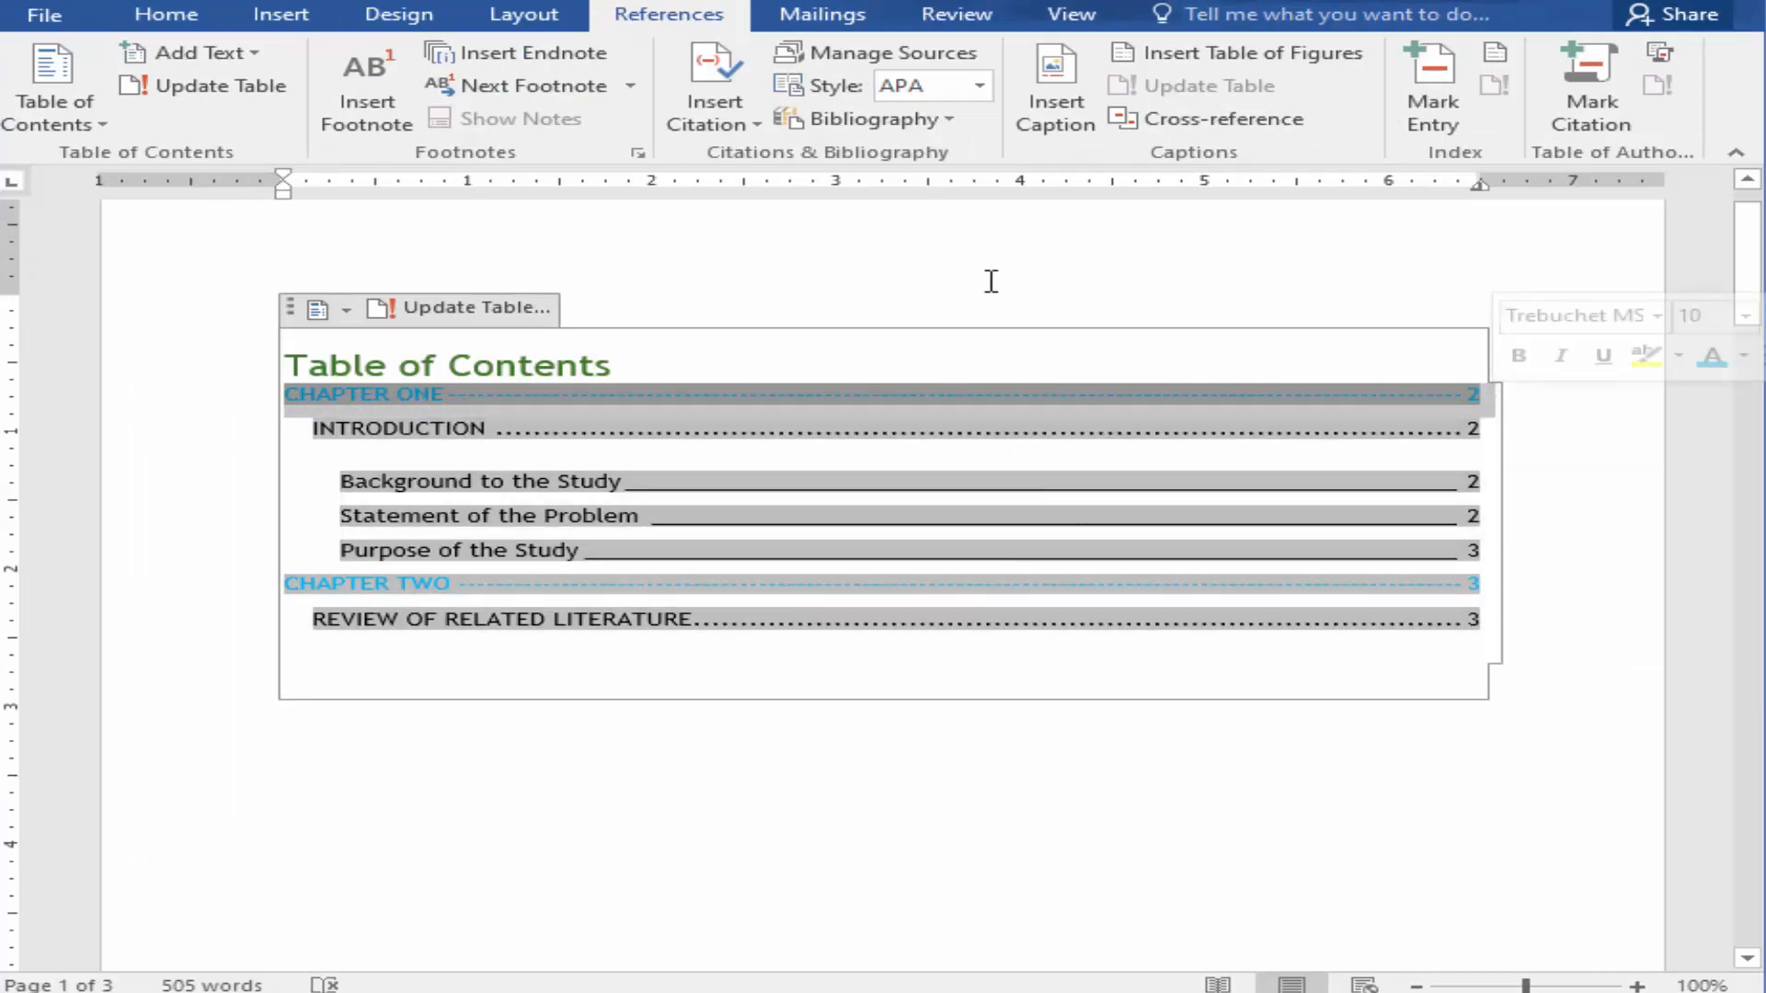
left_click(138, 16)
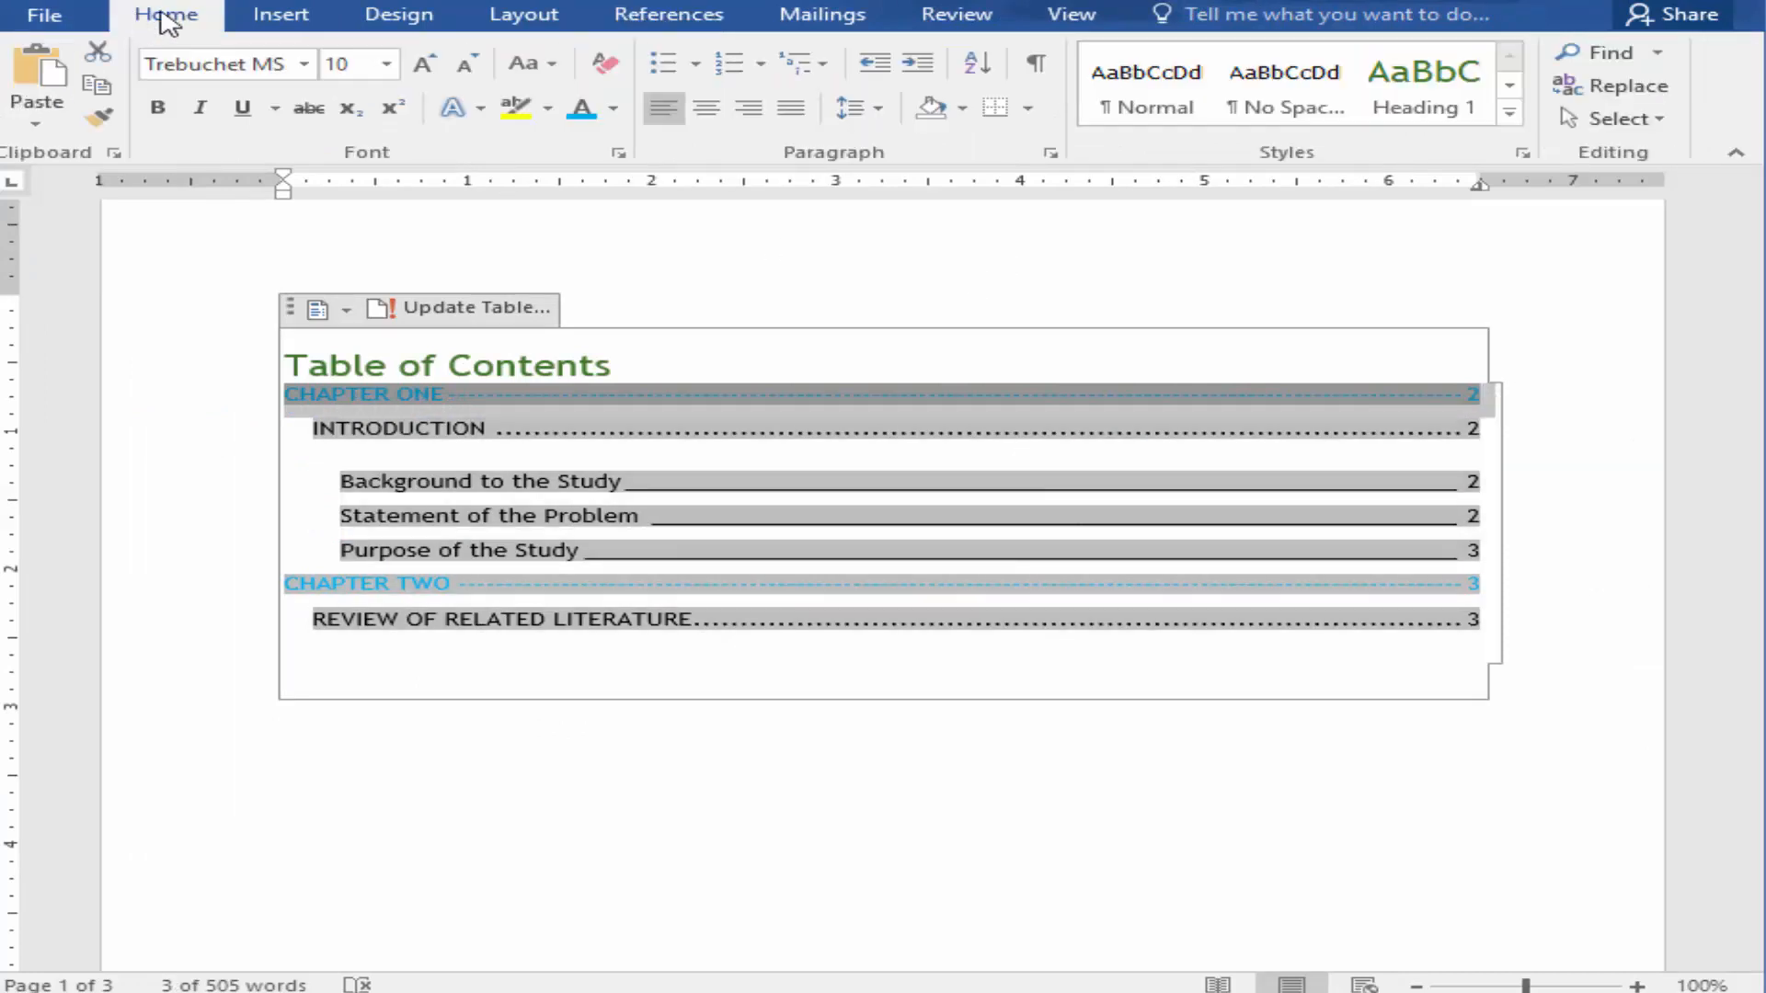
left_click(622, 120)
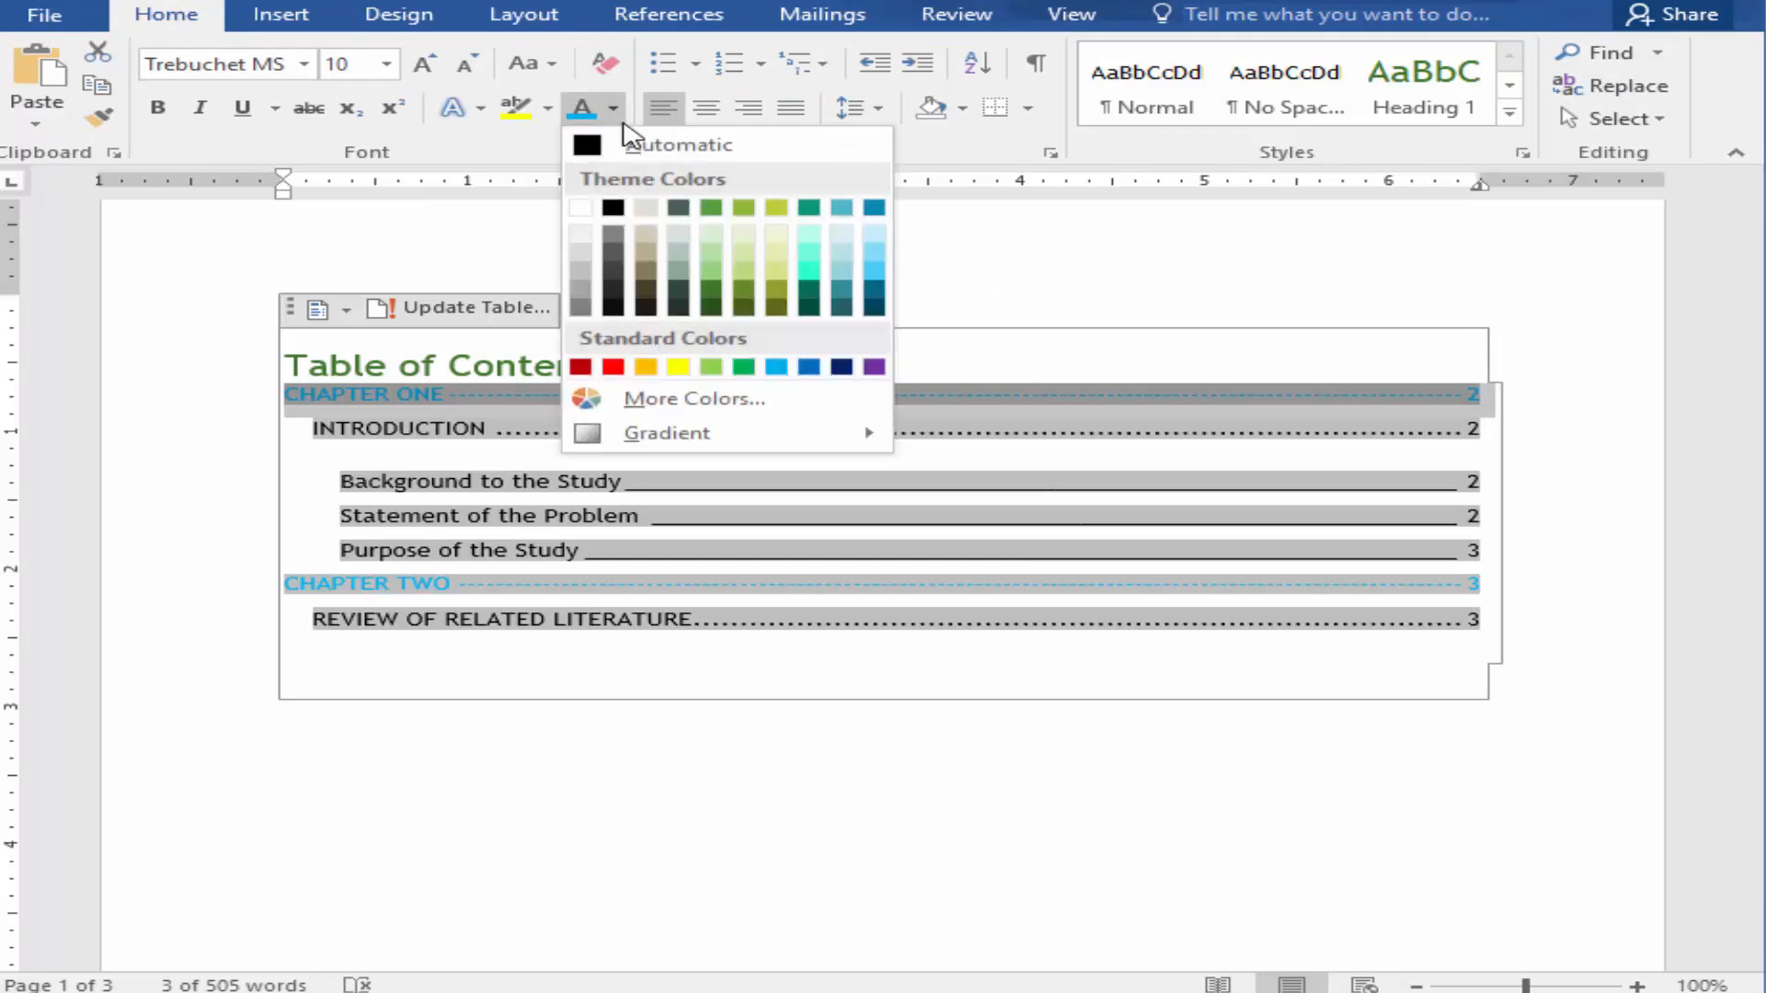
left_click(877, 273)
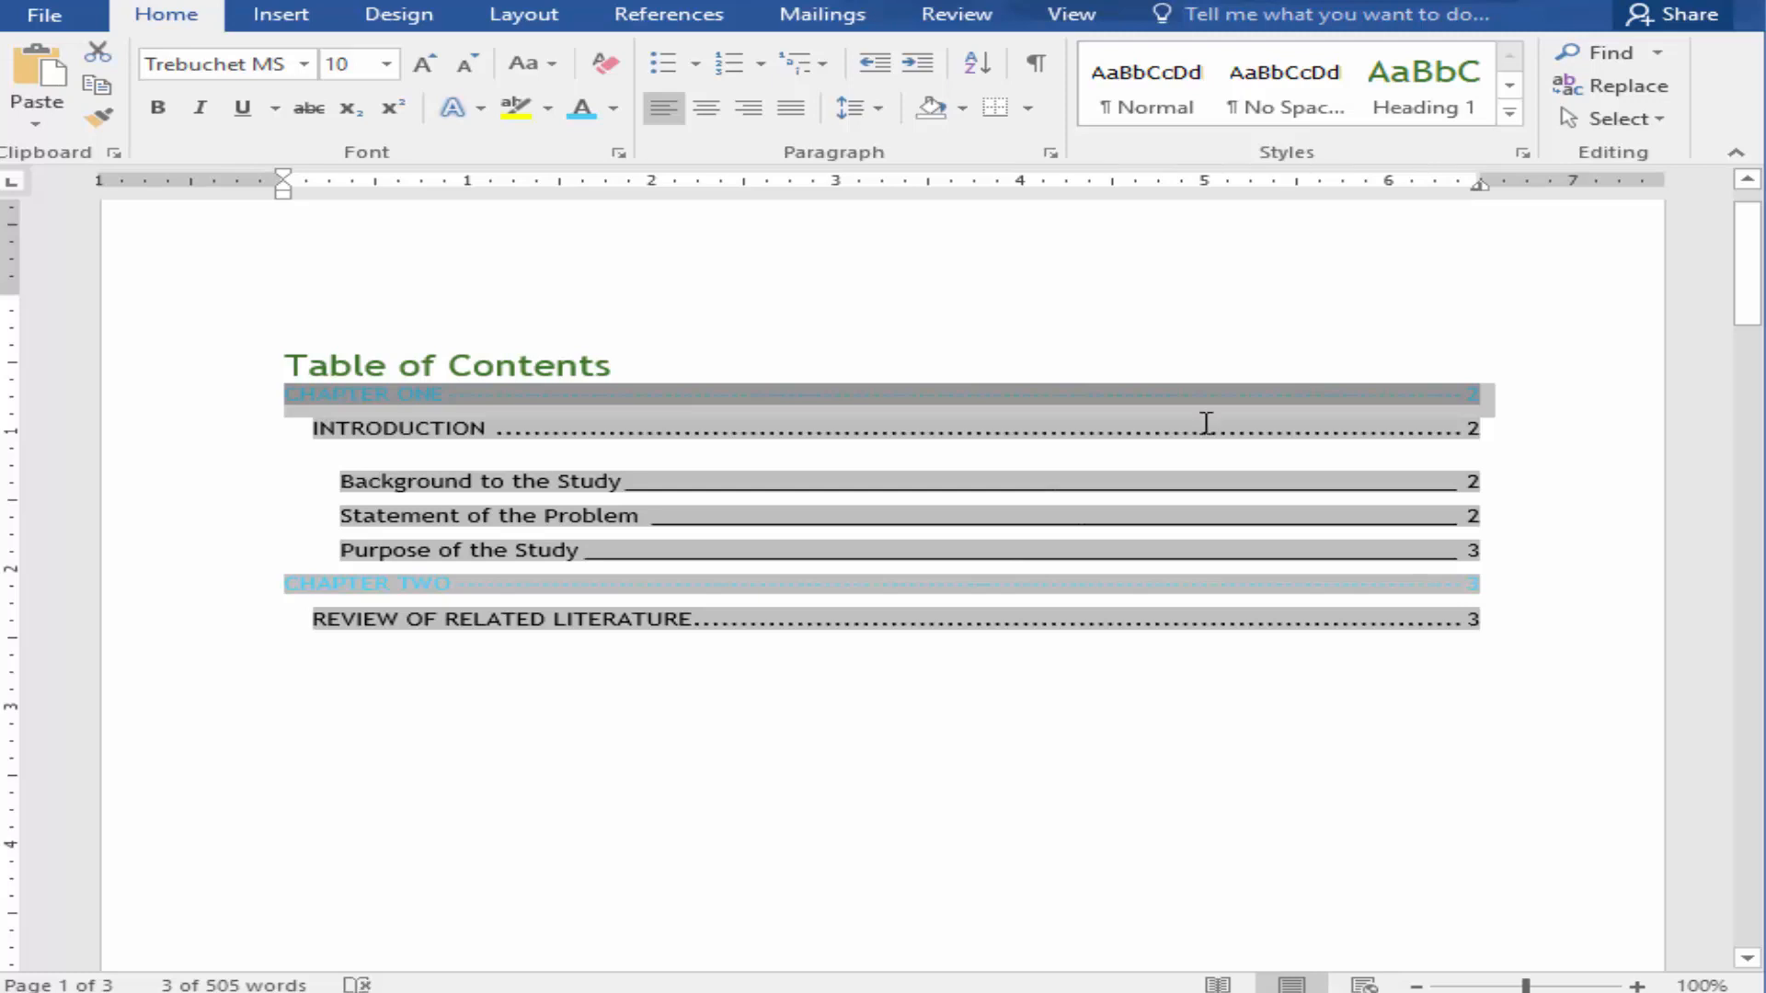
left_click(1197, 560)
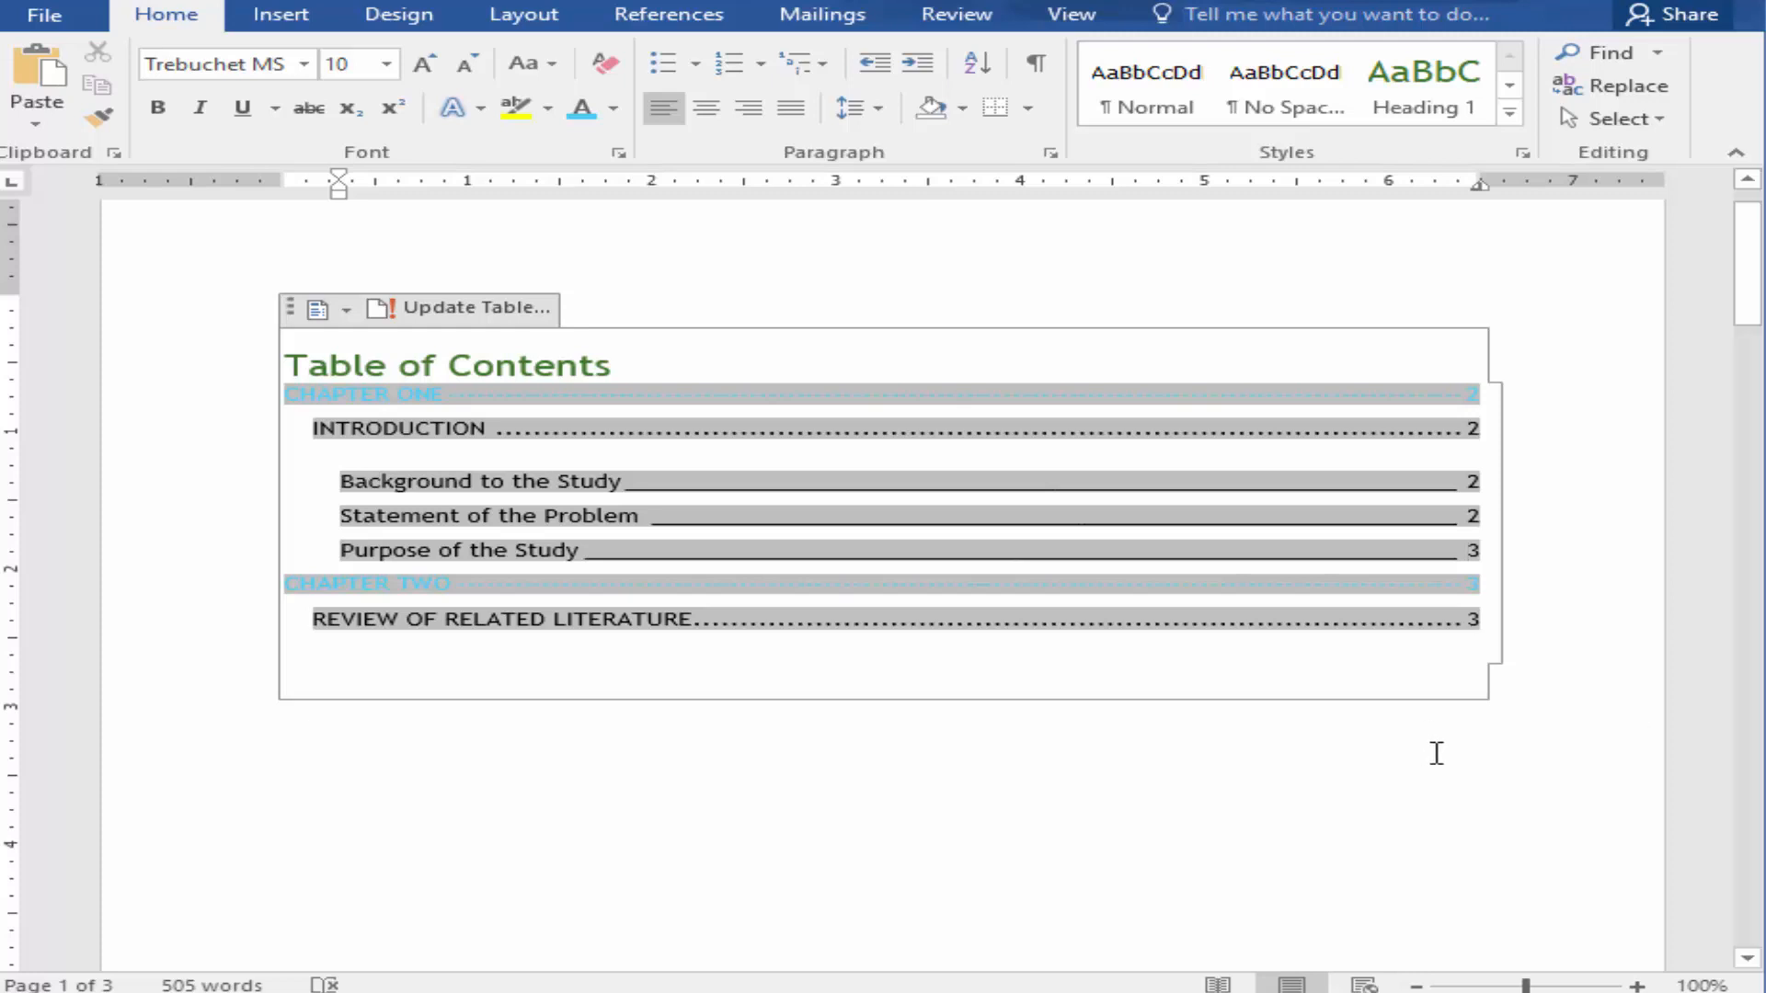
left_click(653, 713)
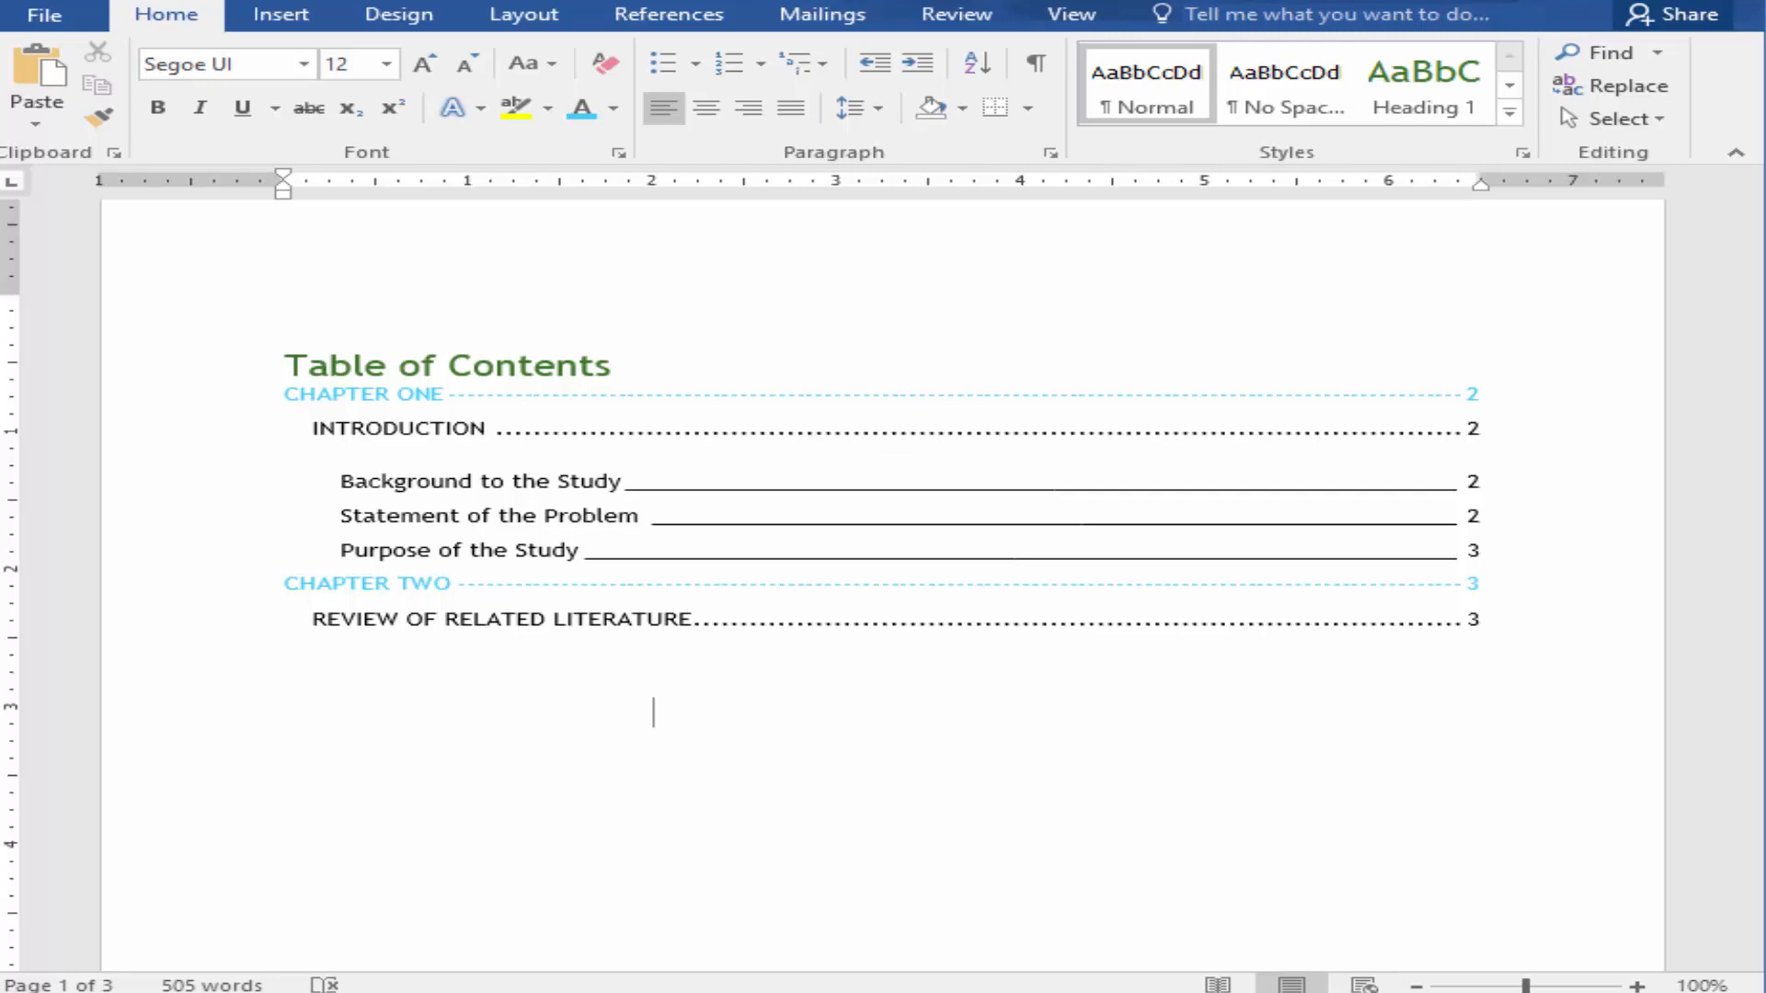
Step: Replace the table of contents with a custom one that shows 2 heading levels
left_click(665, 481)
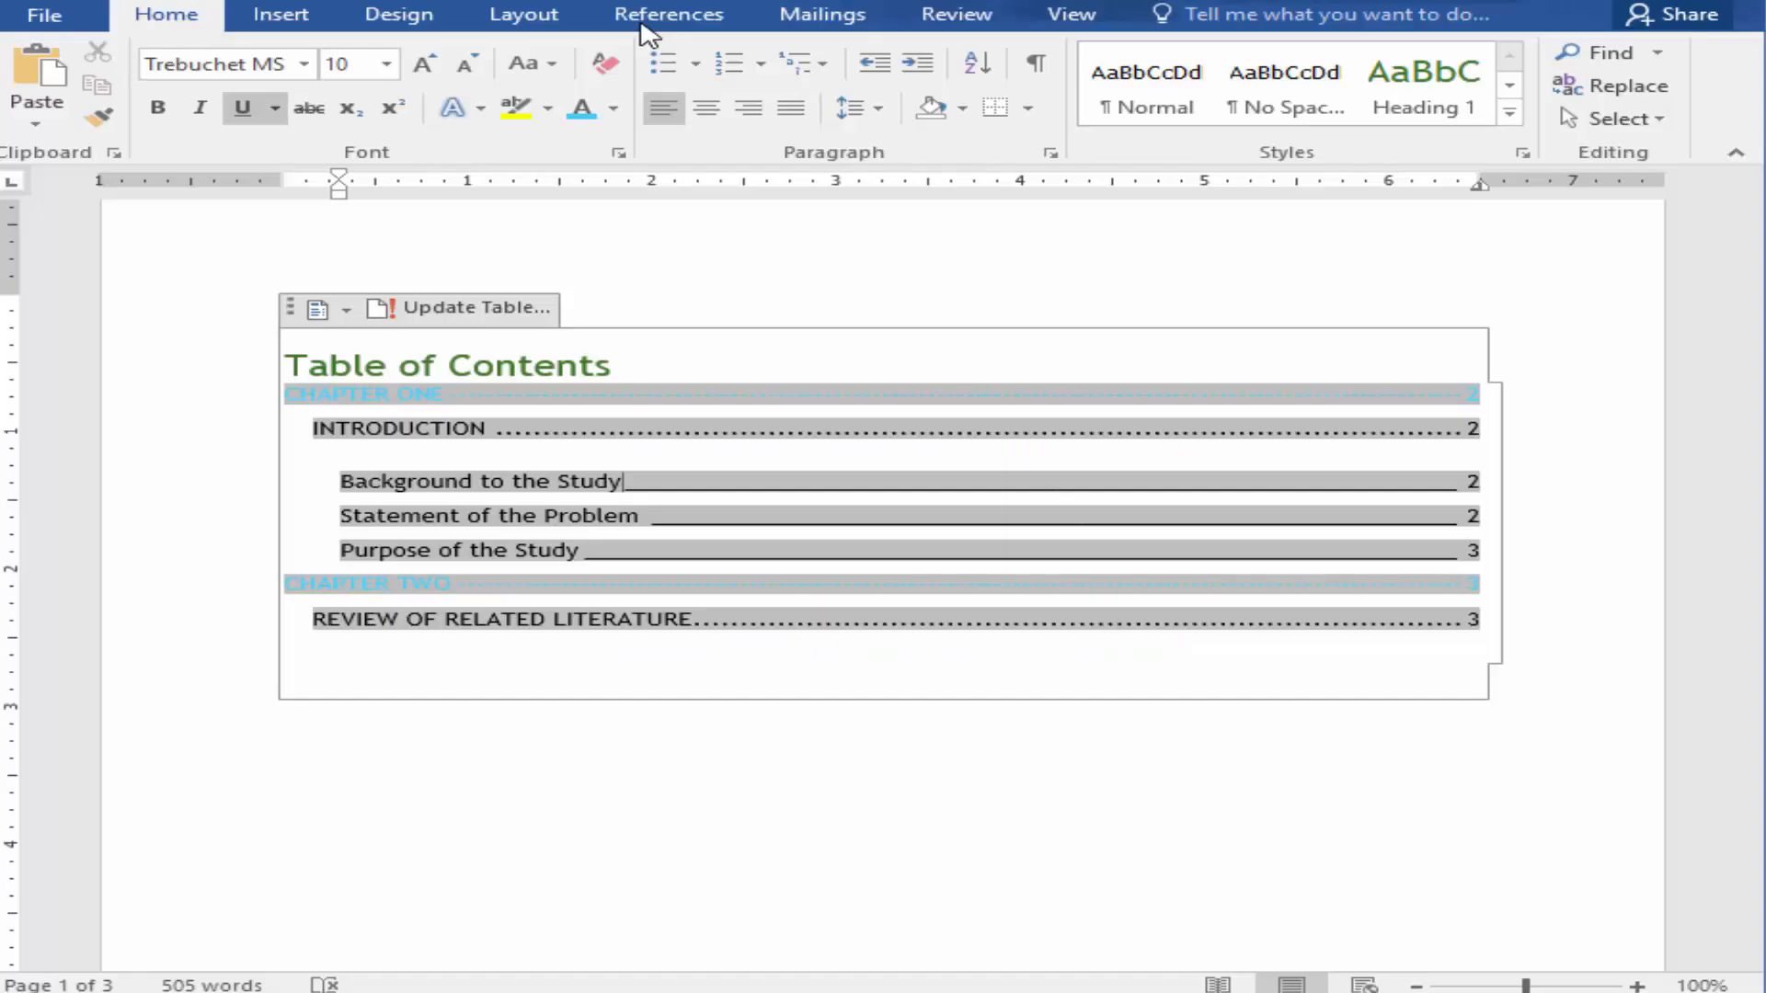
left_click(644, 18)
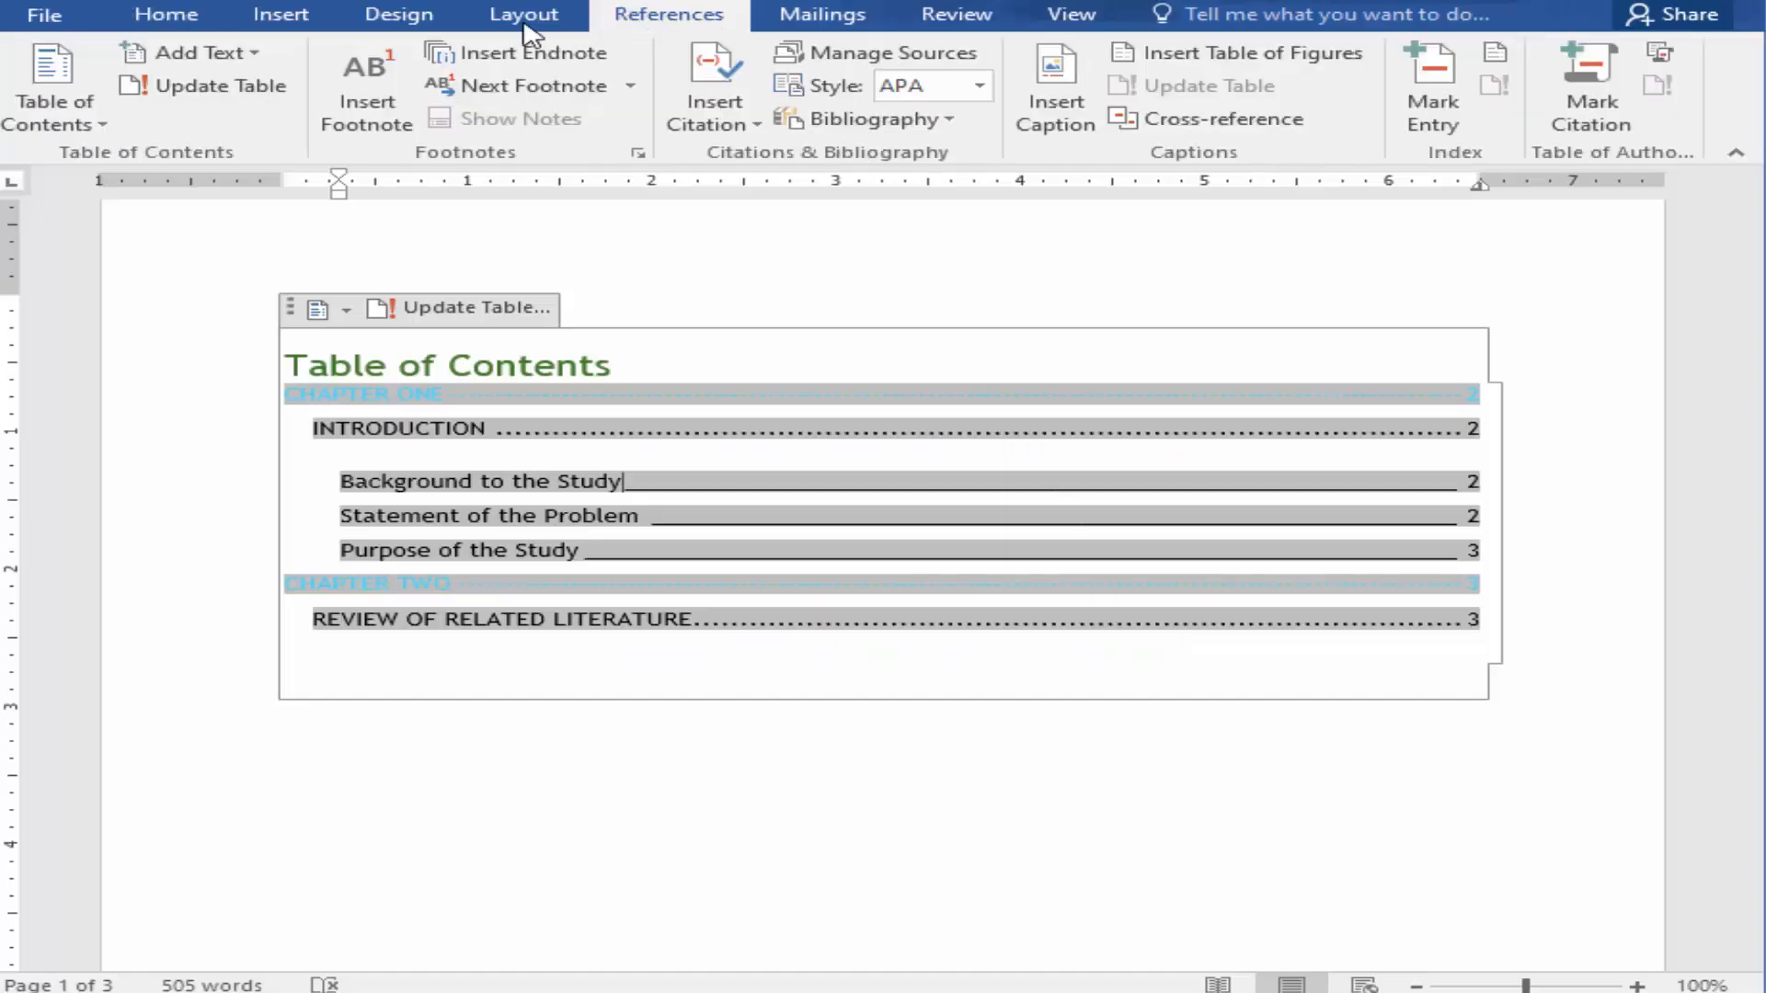
left_click(102, 117)
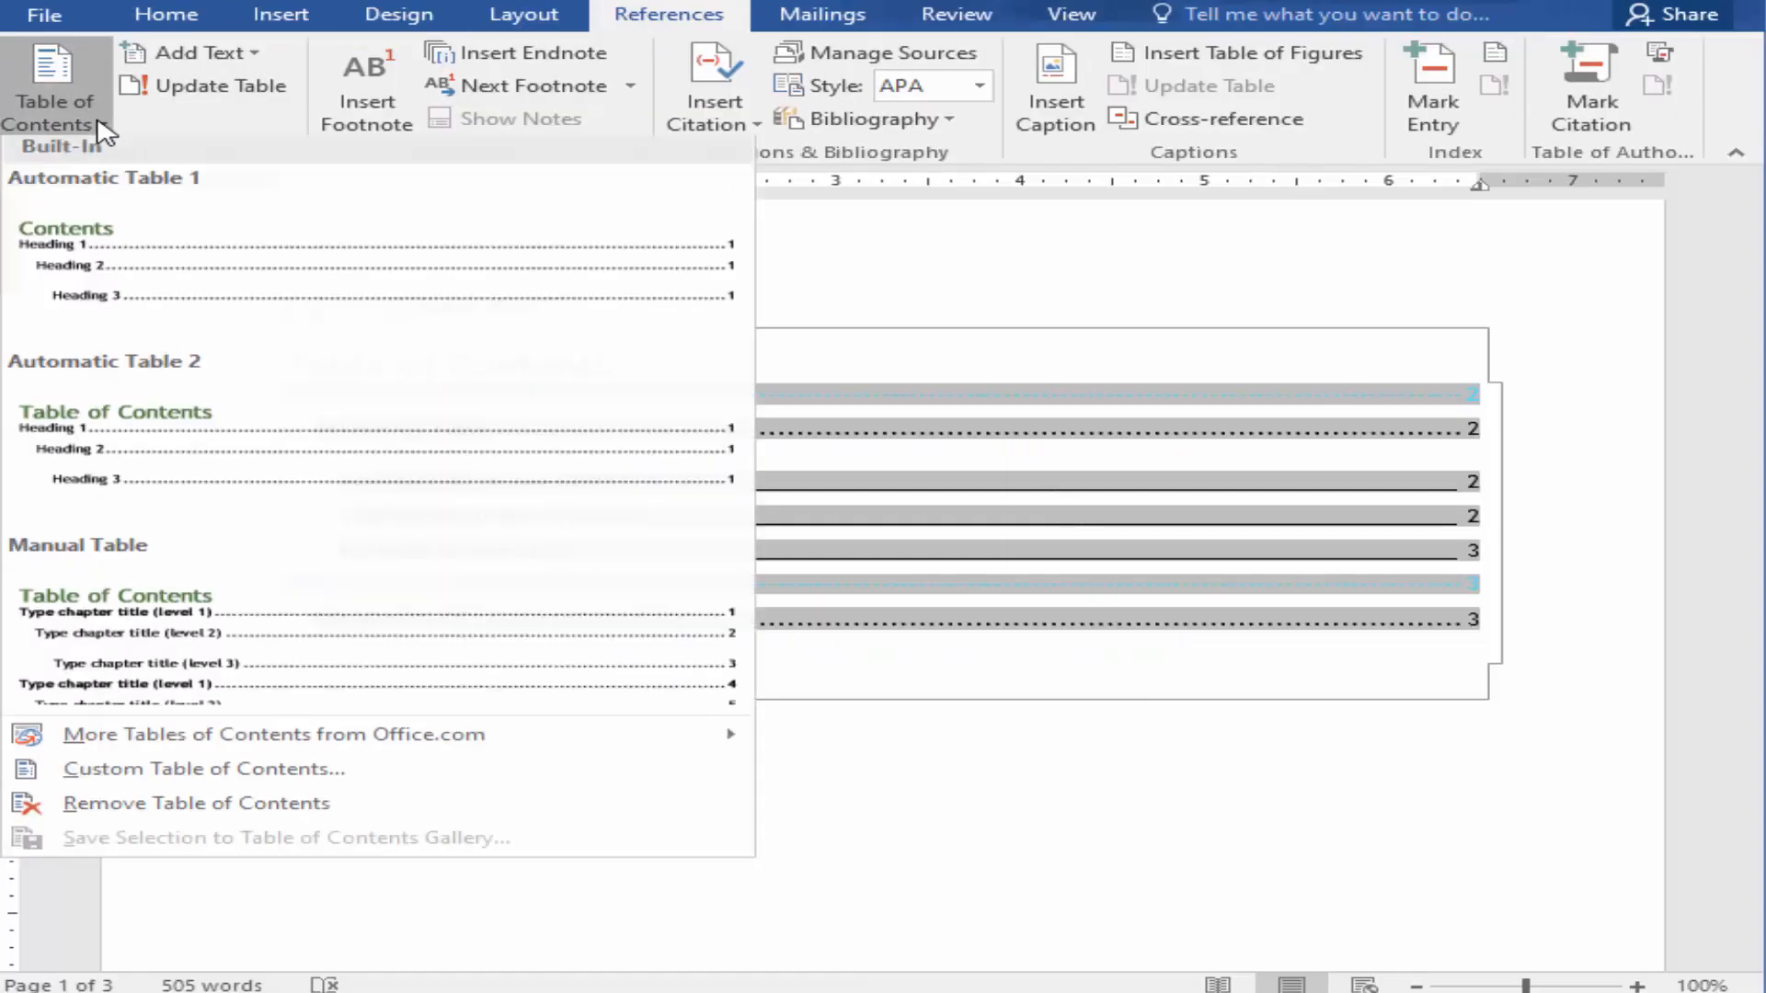
left_click(244, 776)
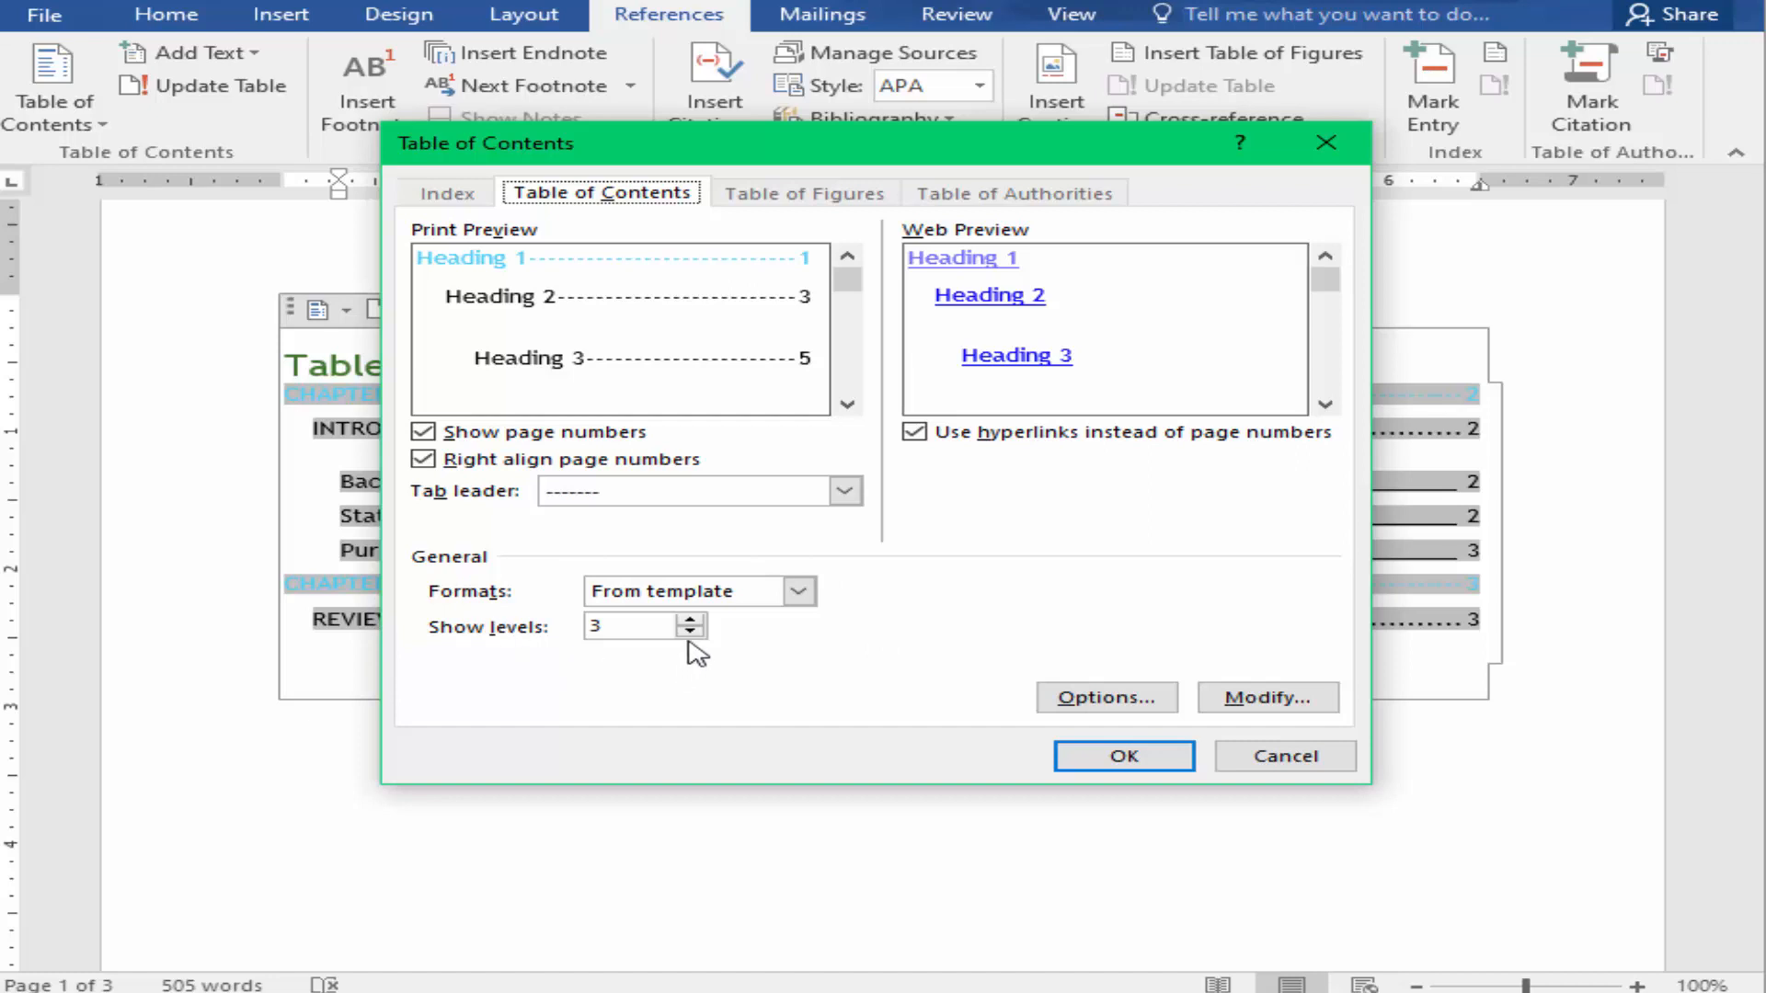
left_click(636, 627)
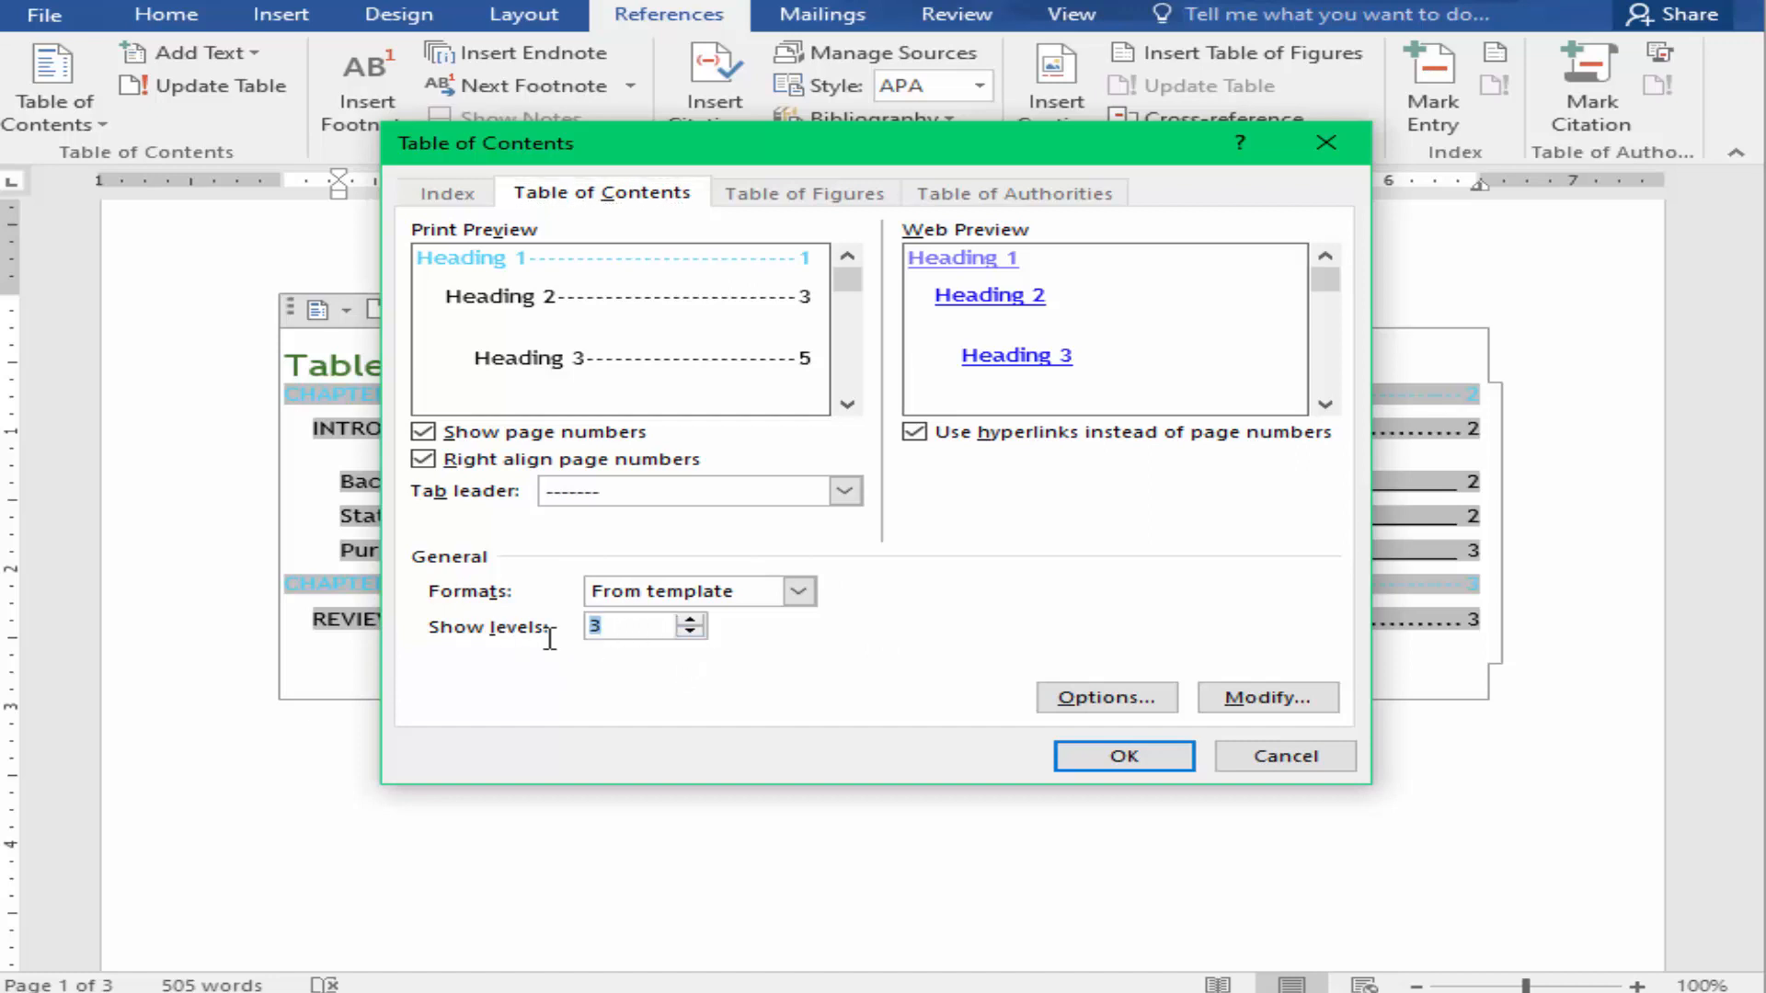
left_click(690, 622)
left_click(690, 632)
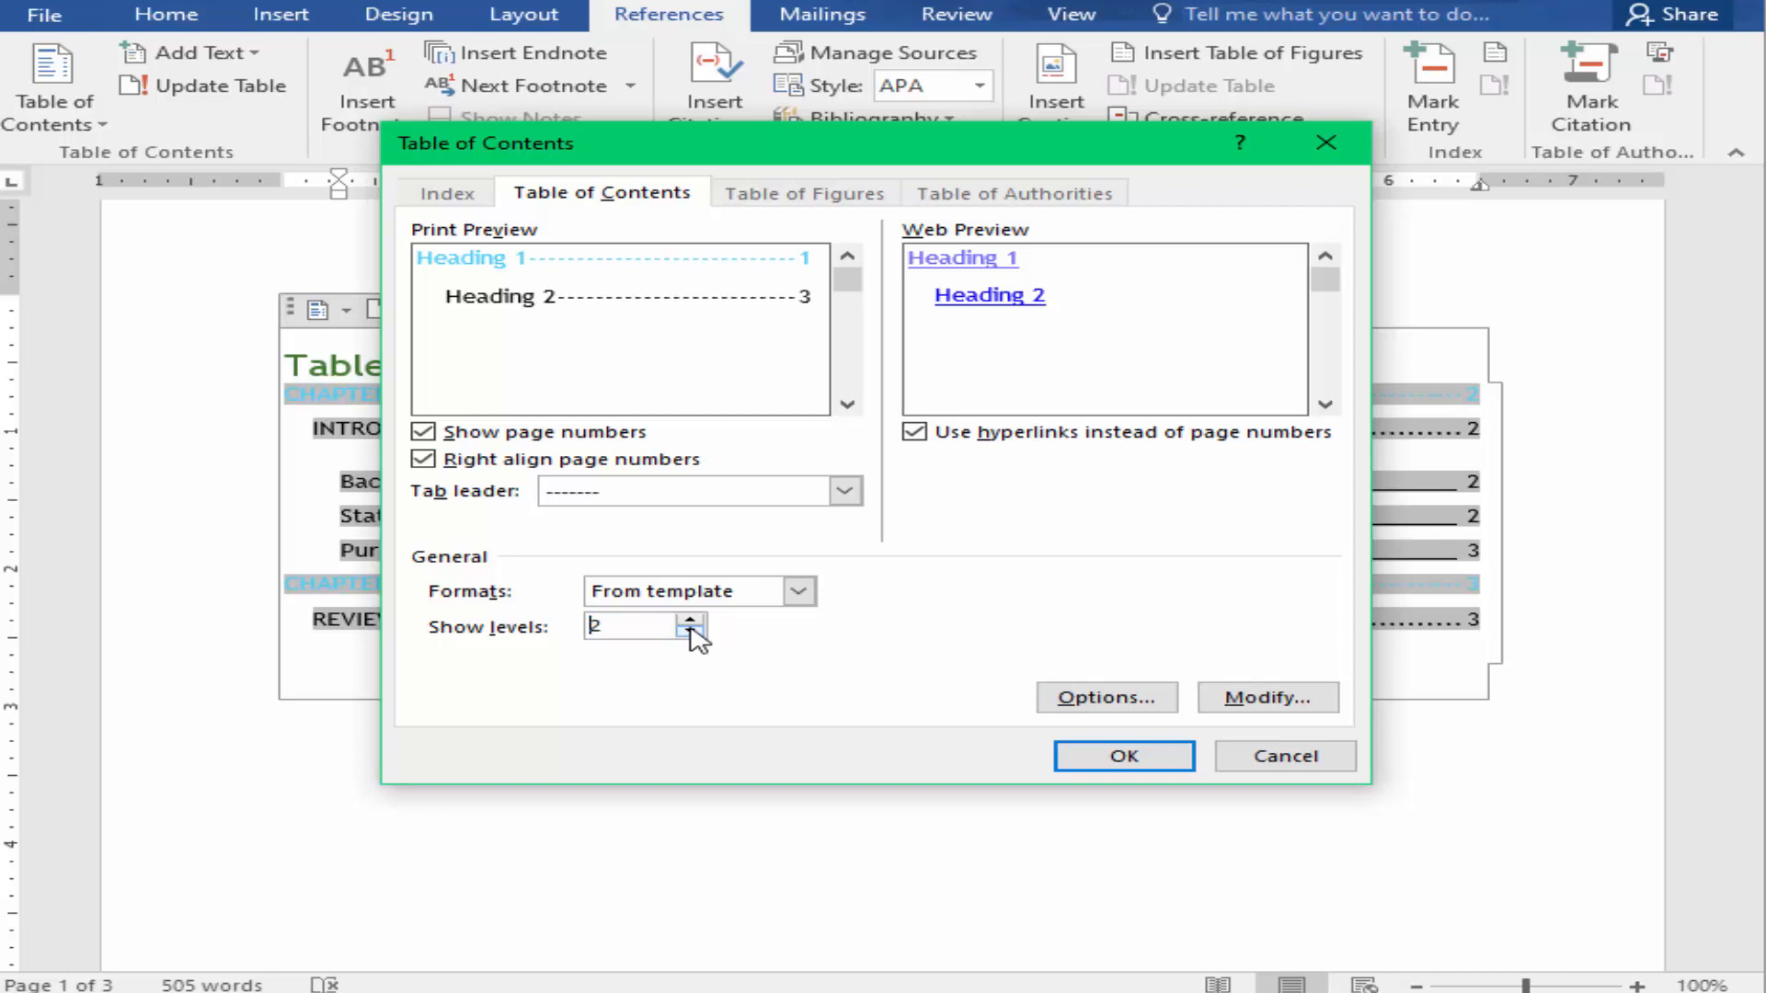
left_click(644, 626)
left_click(1090, 760)
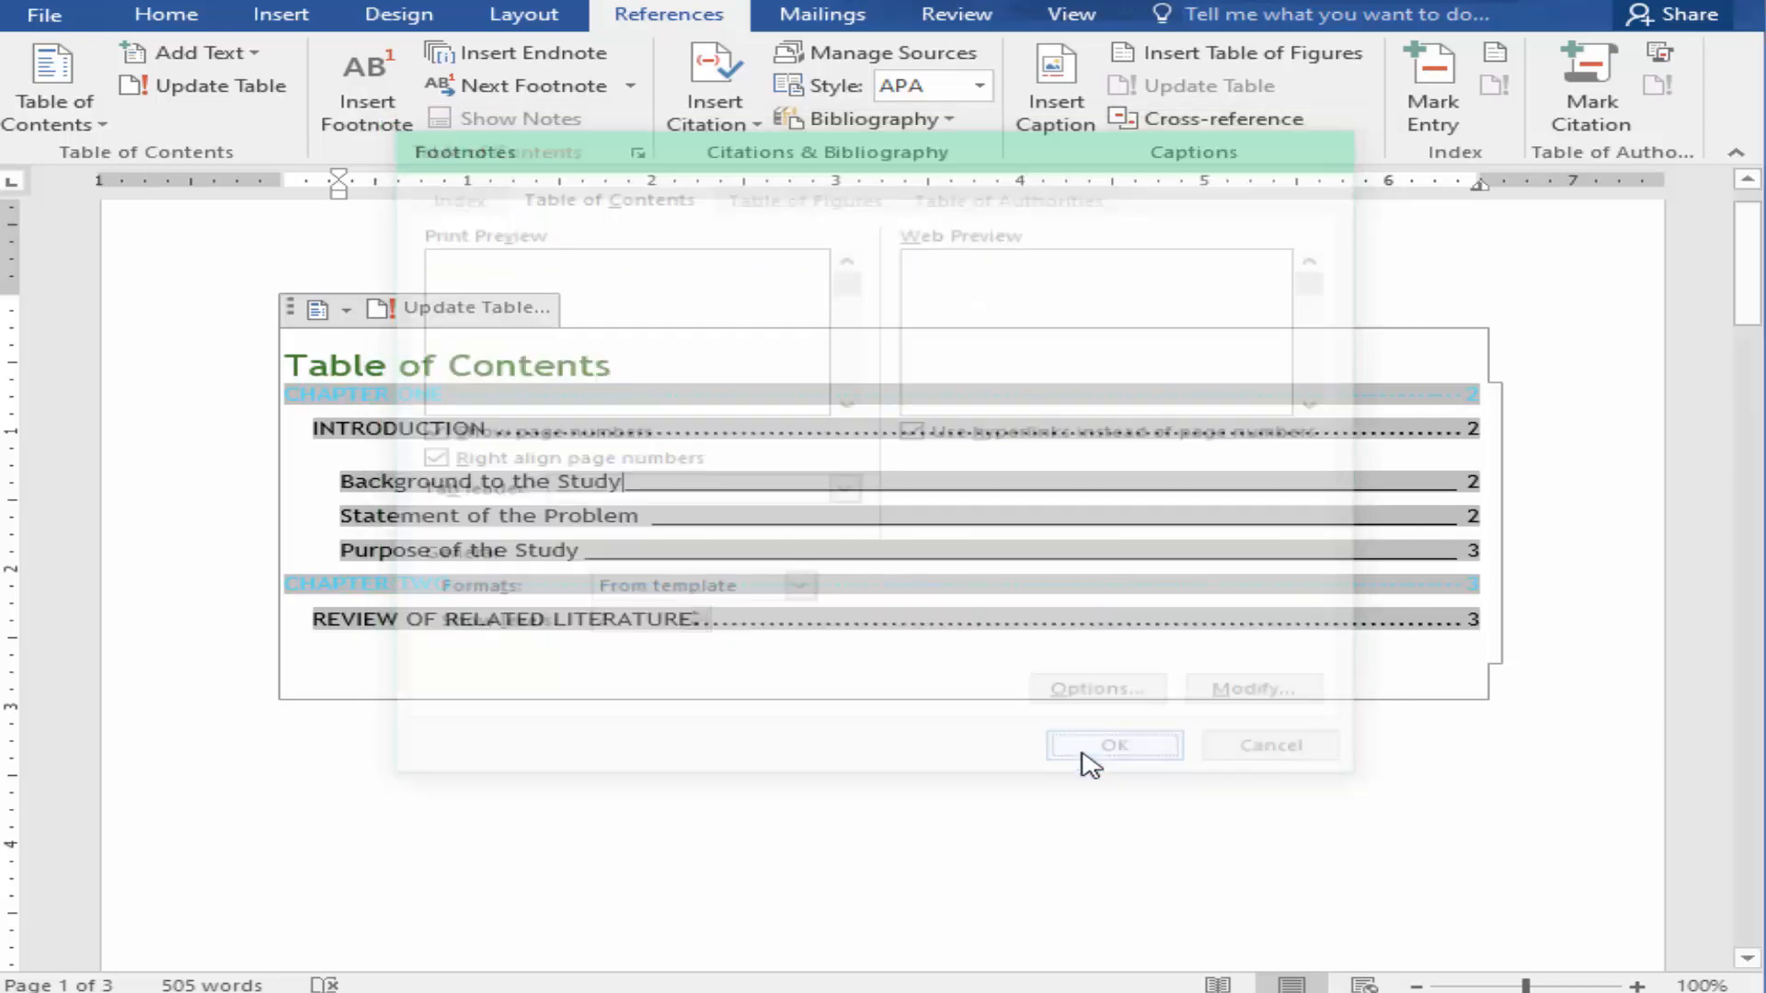
left_click(1250, 570)
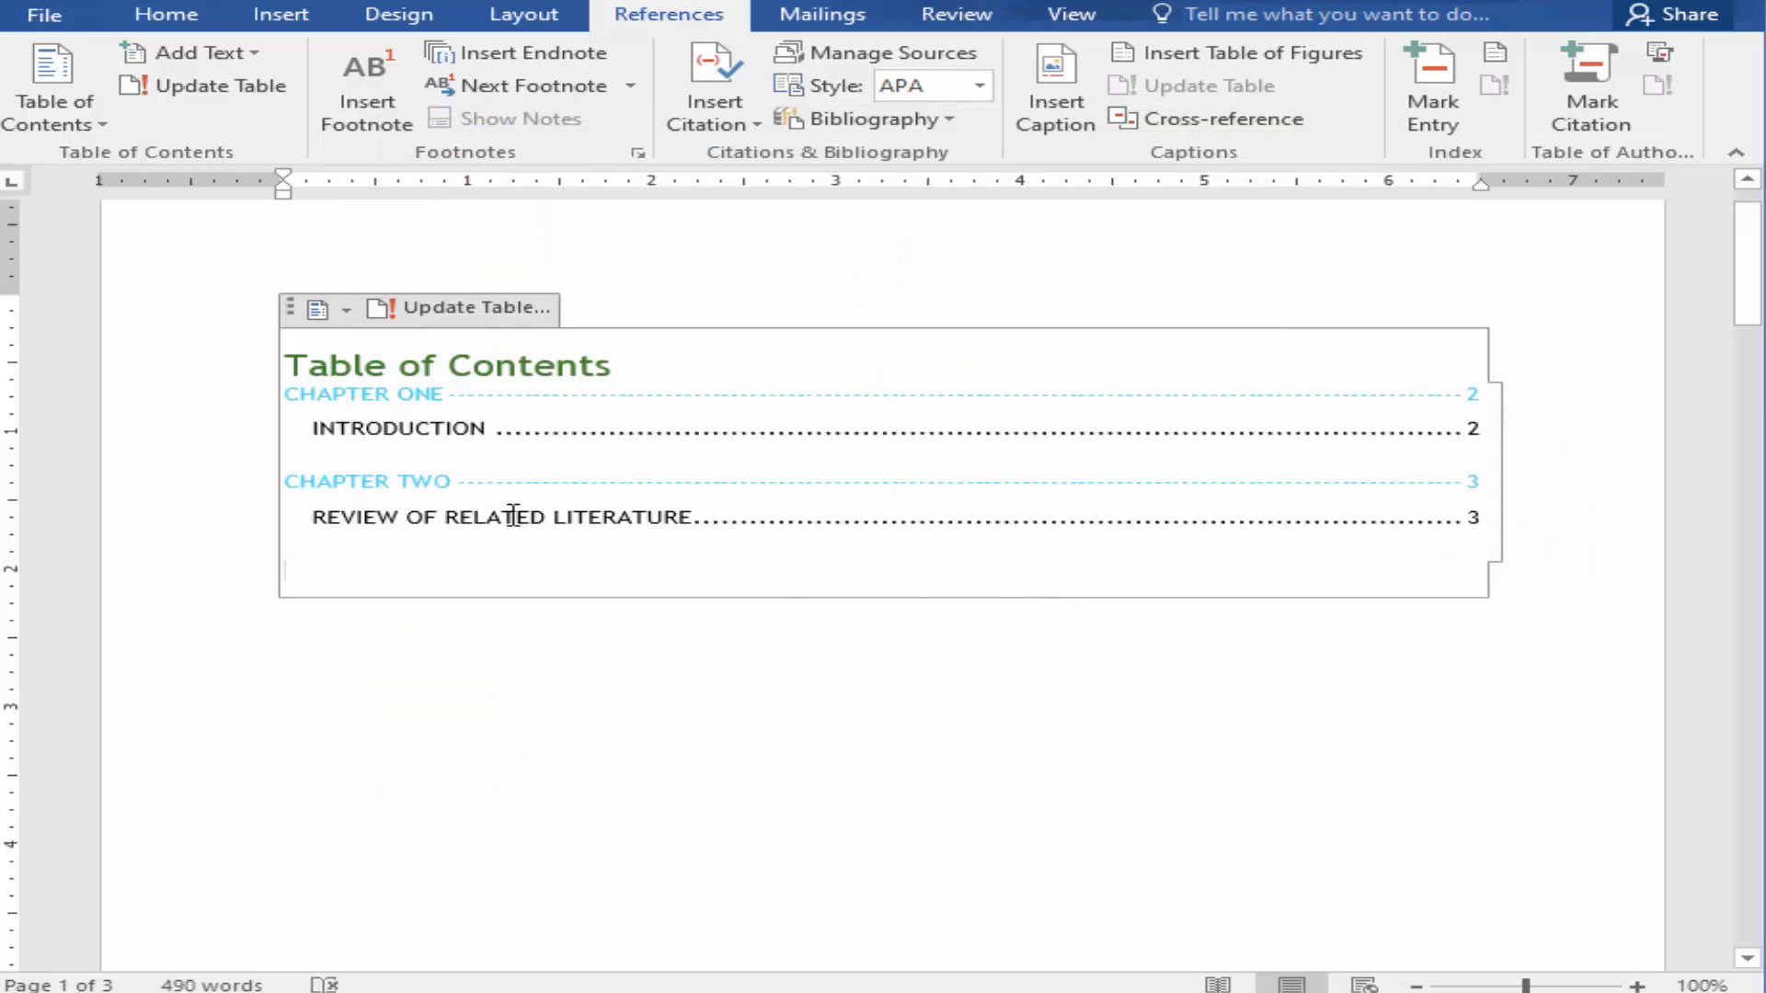
Step: Set the custom table of contents to show 3 heading levels and replace the existing table with it
left_click(53, 92)
left_click(190, 786)
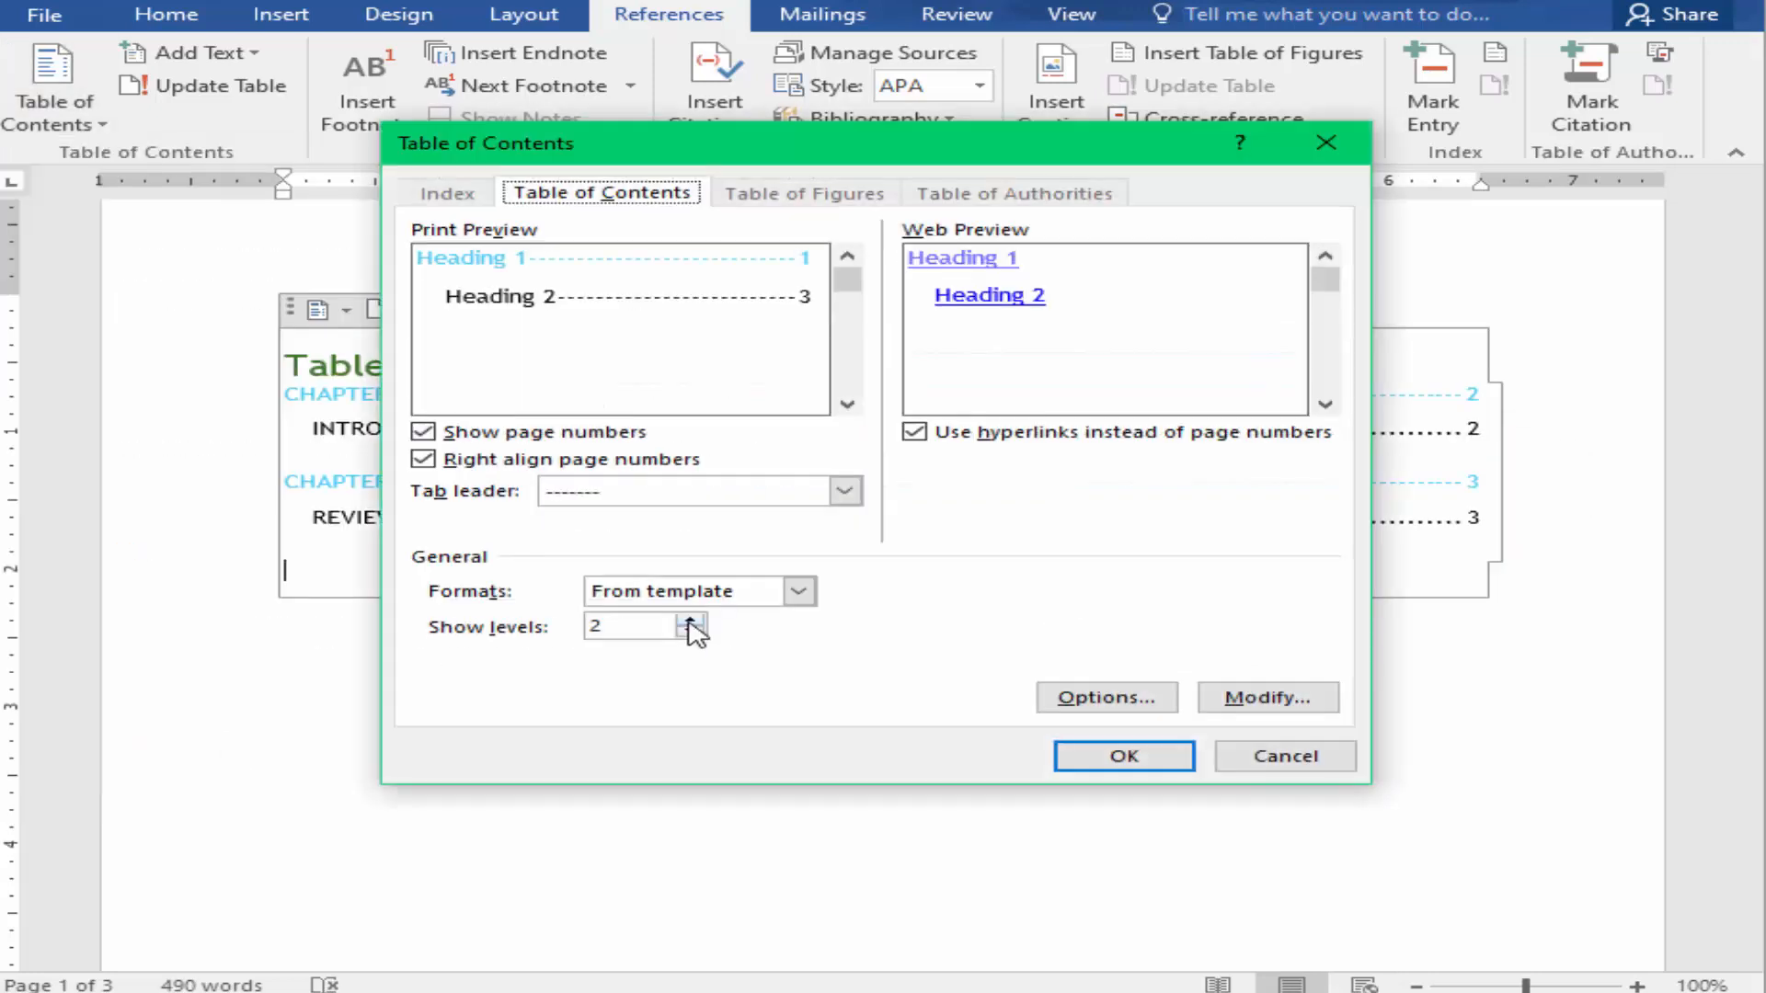
left_click(688, 621)
left_click(1093, 754)
left_click(1168, 566)
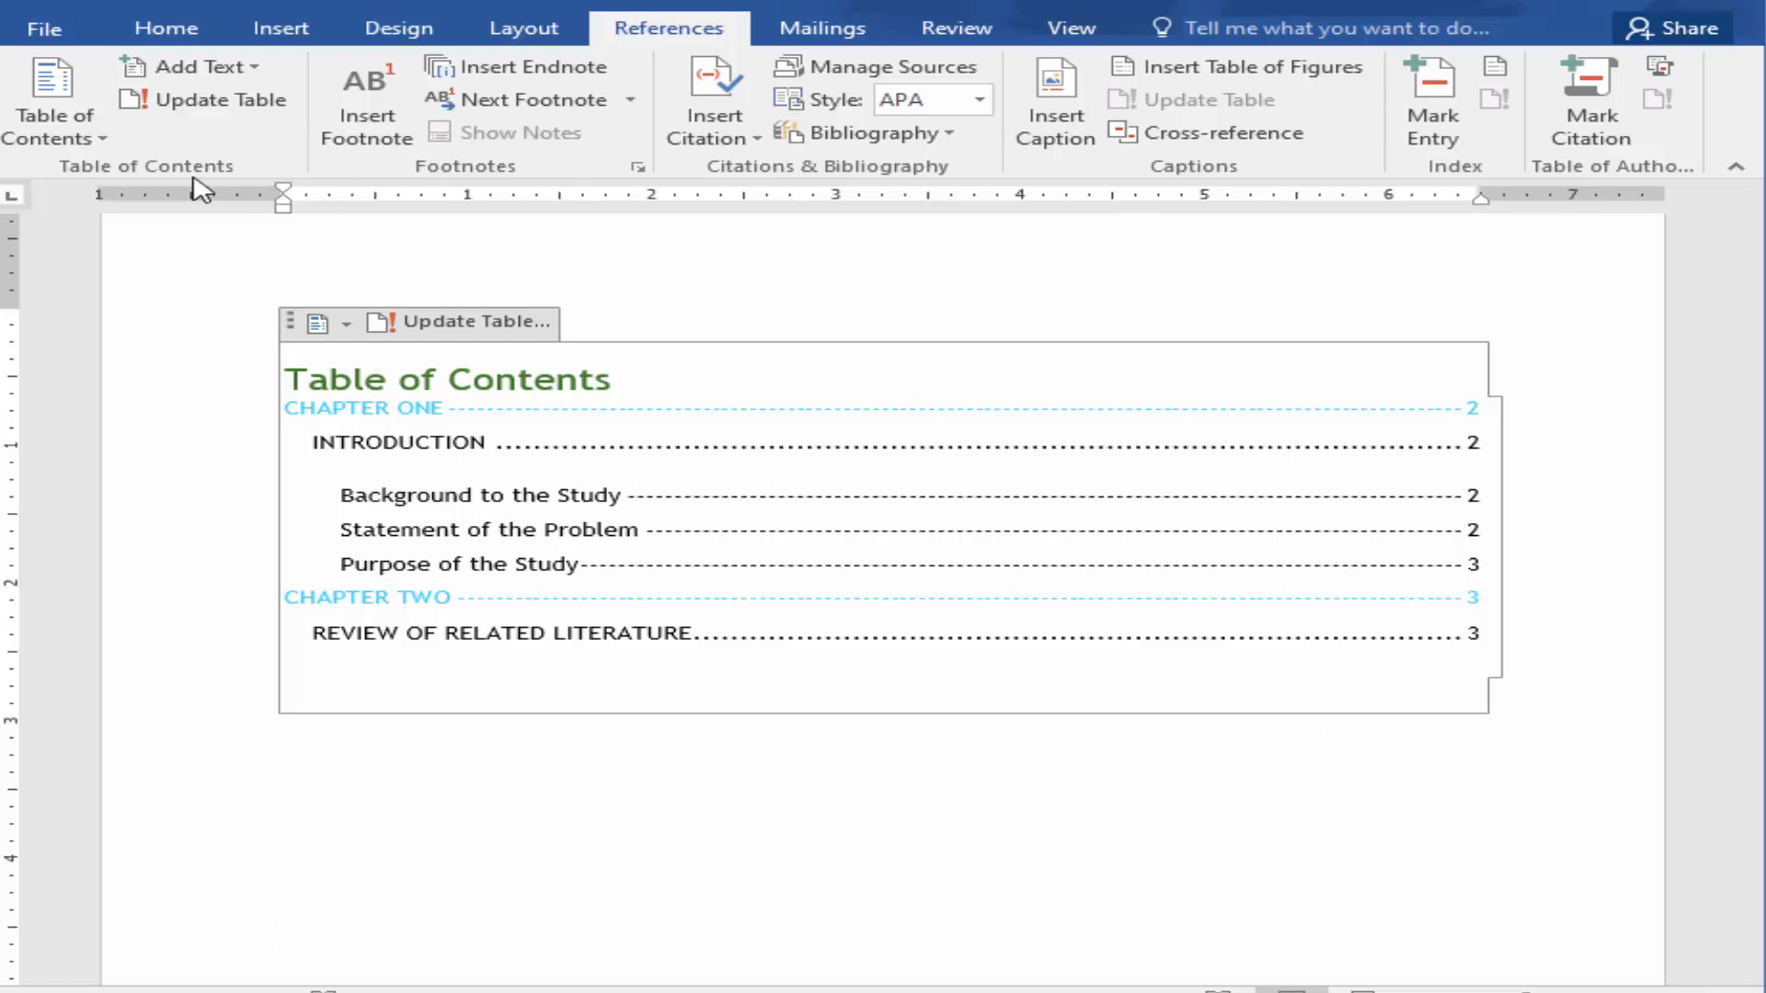
Step: Remove the table of contents from the first page and reinsert it there with the built-in Automatic Table 2 design
left_click(93, 138)
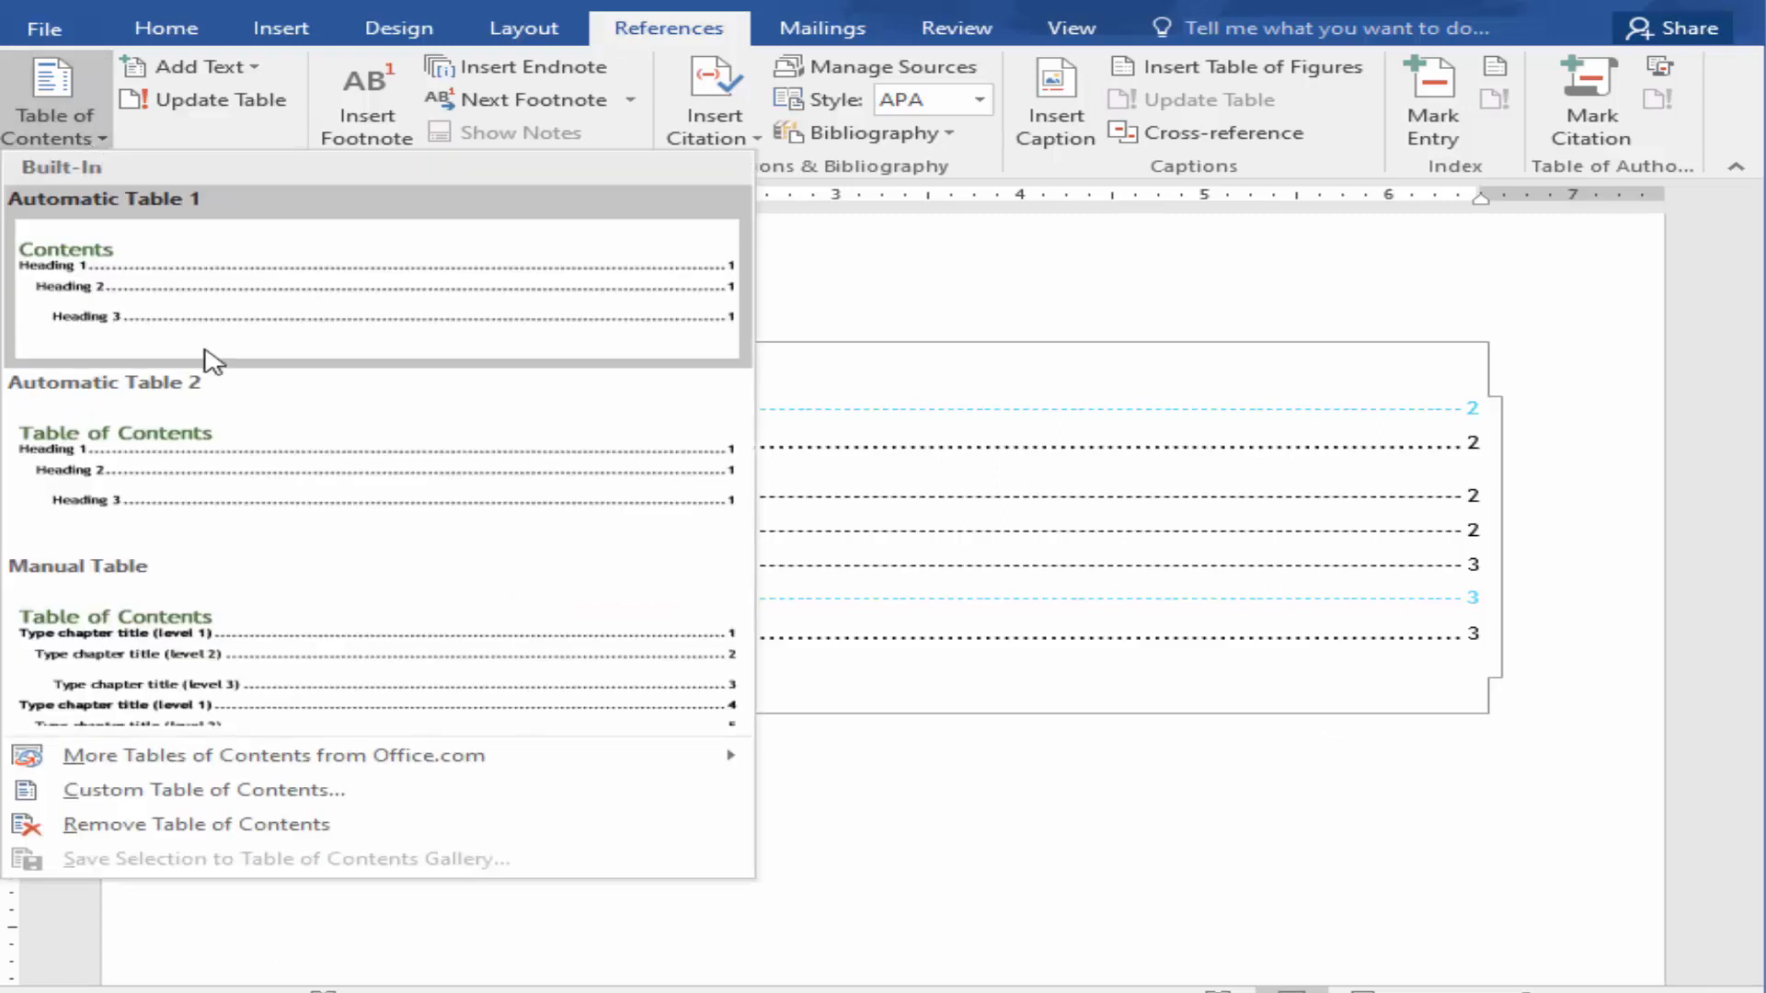
left_click(217, 833)
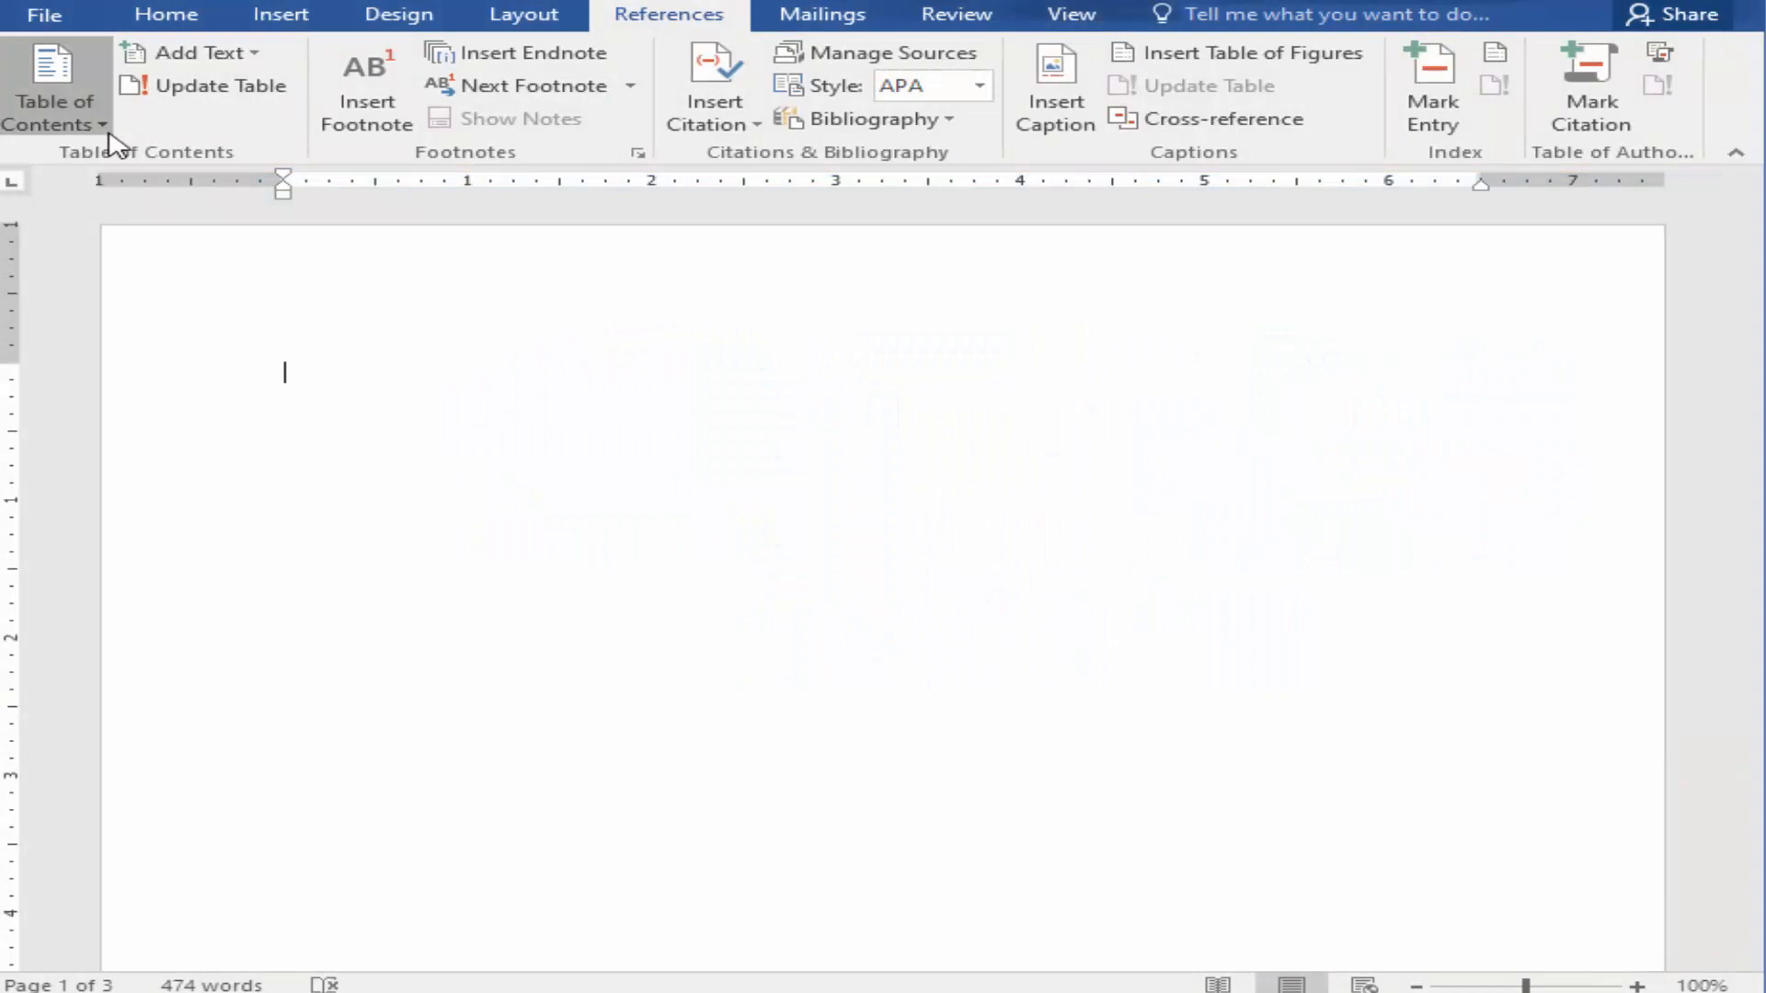
left_click(102, 124)
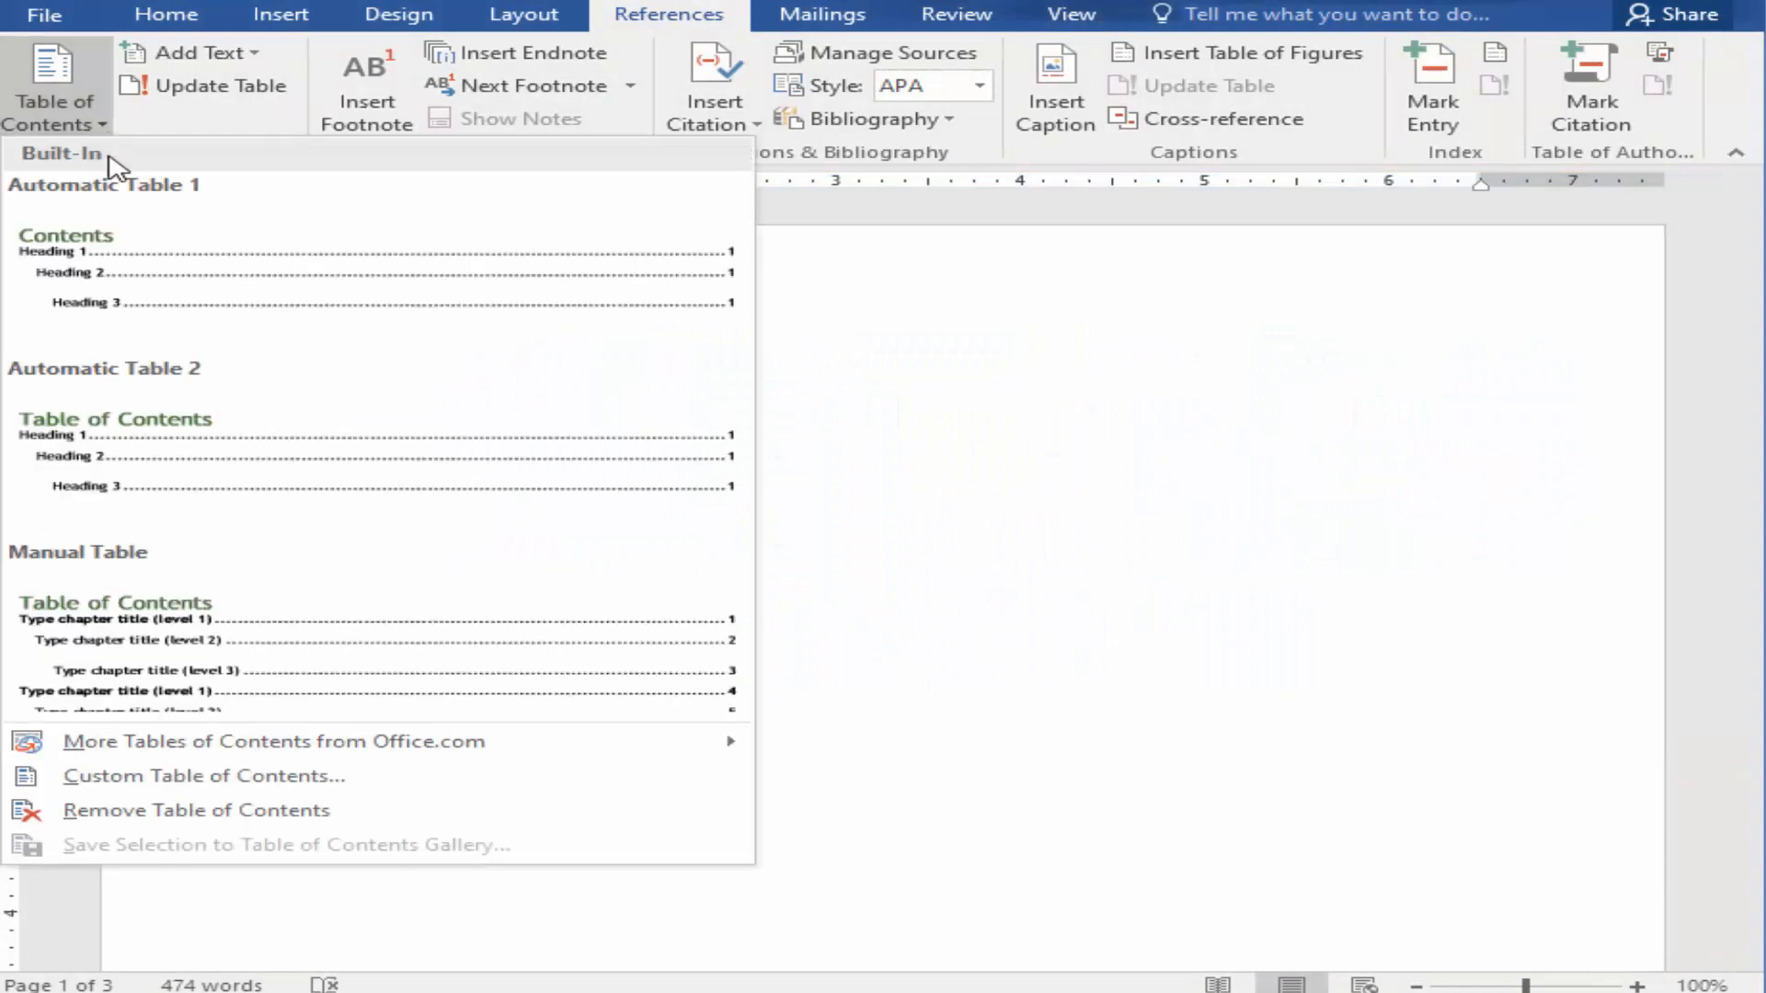
left_click(138, 418)
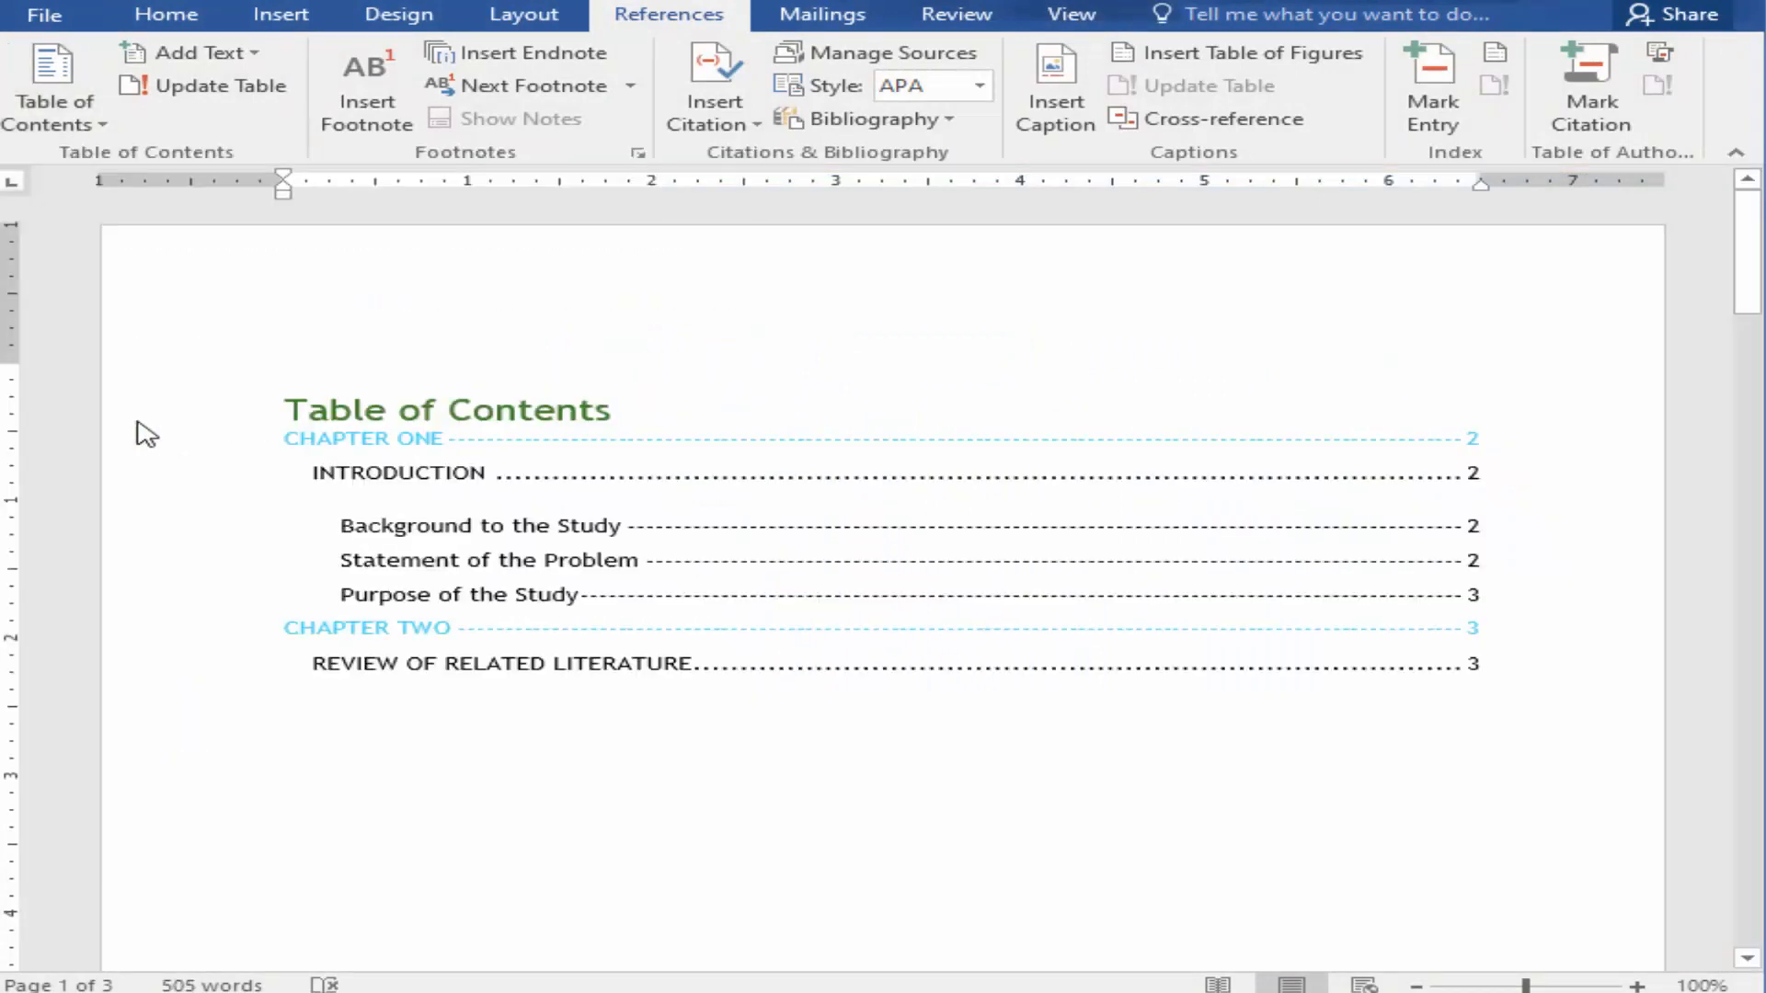
scroll(414, 410, "down", 4)
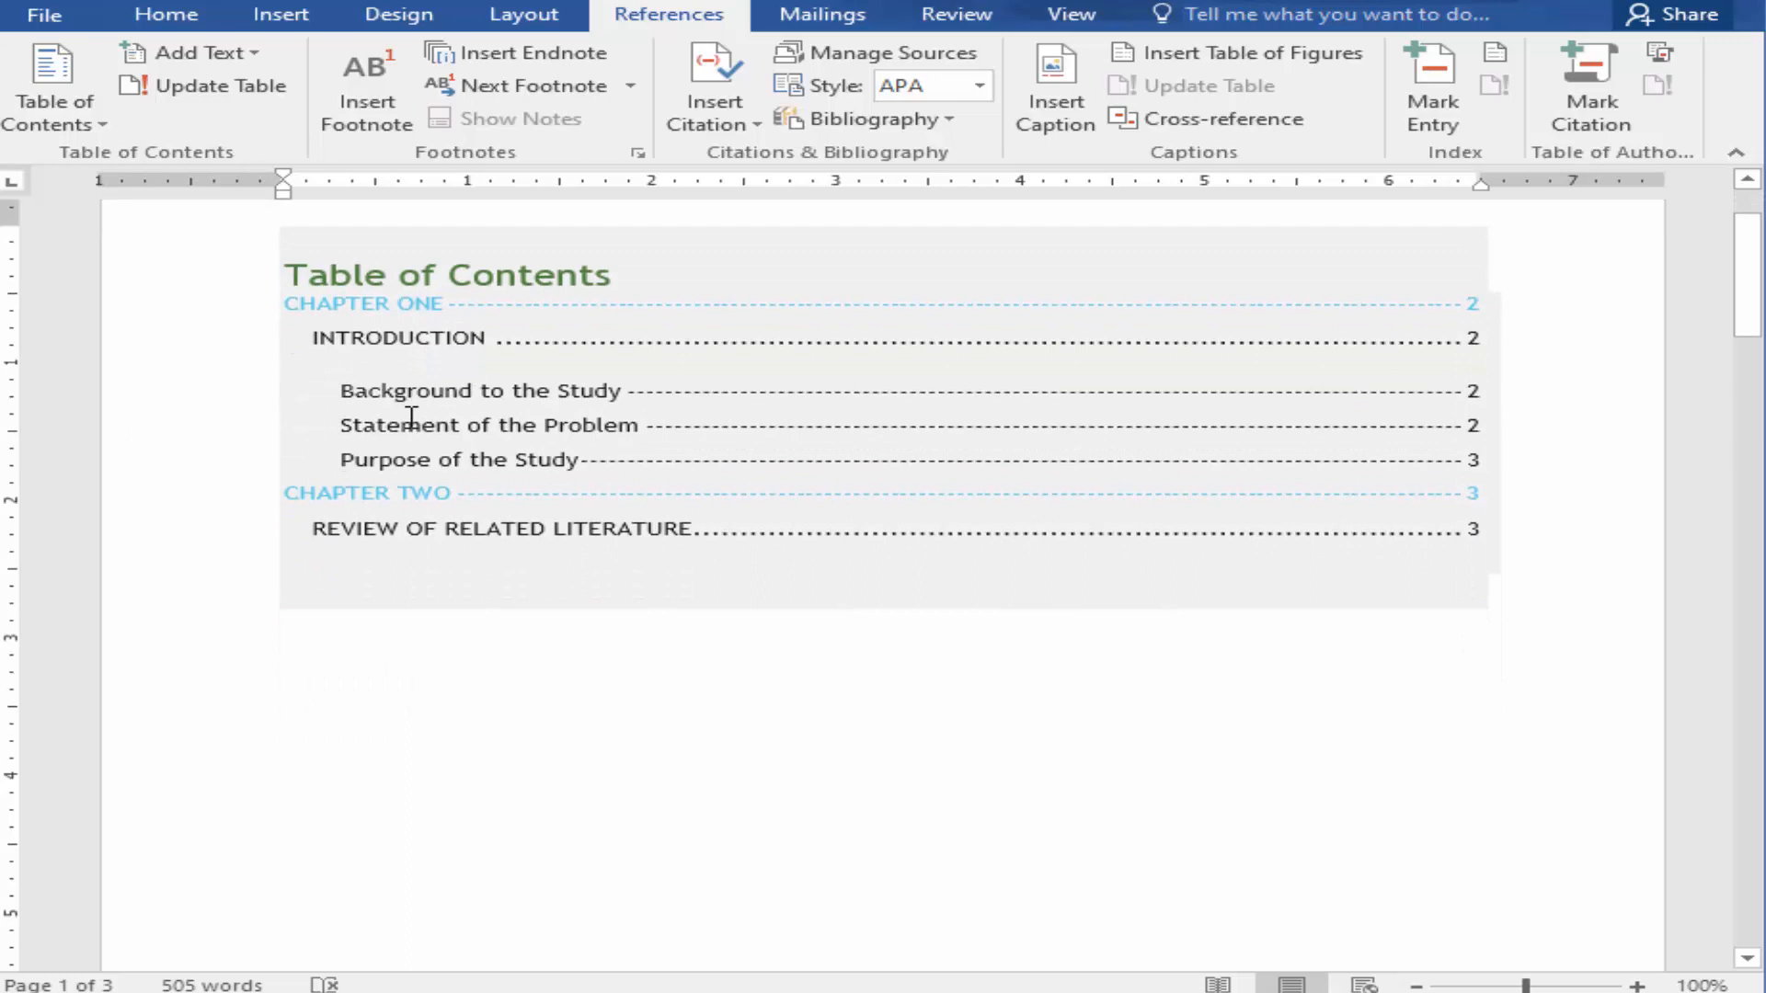
scroll(412, 416, "up", 3)
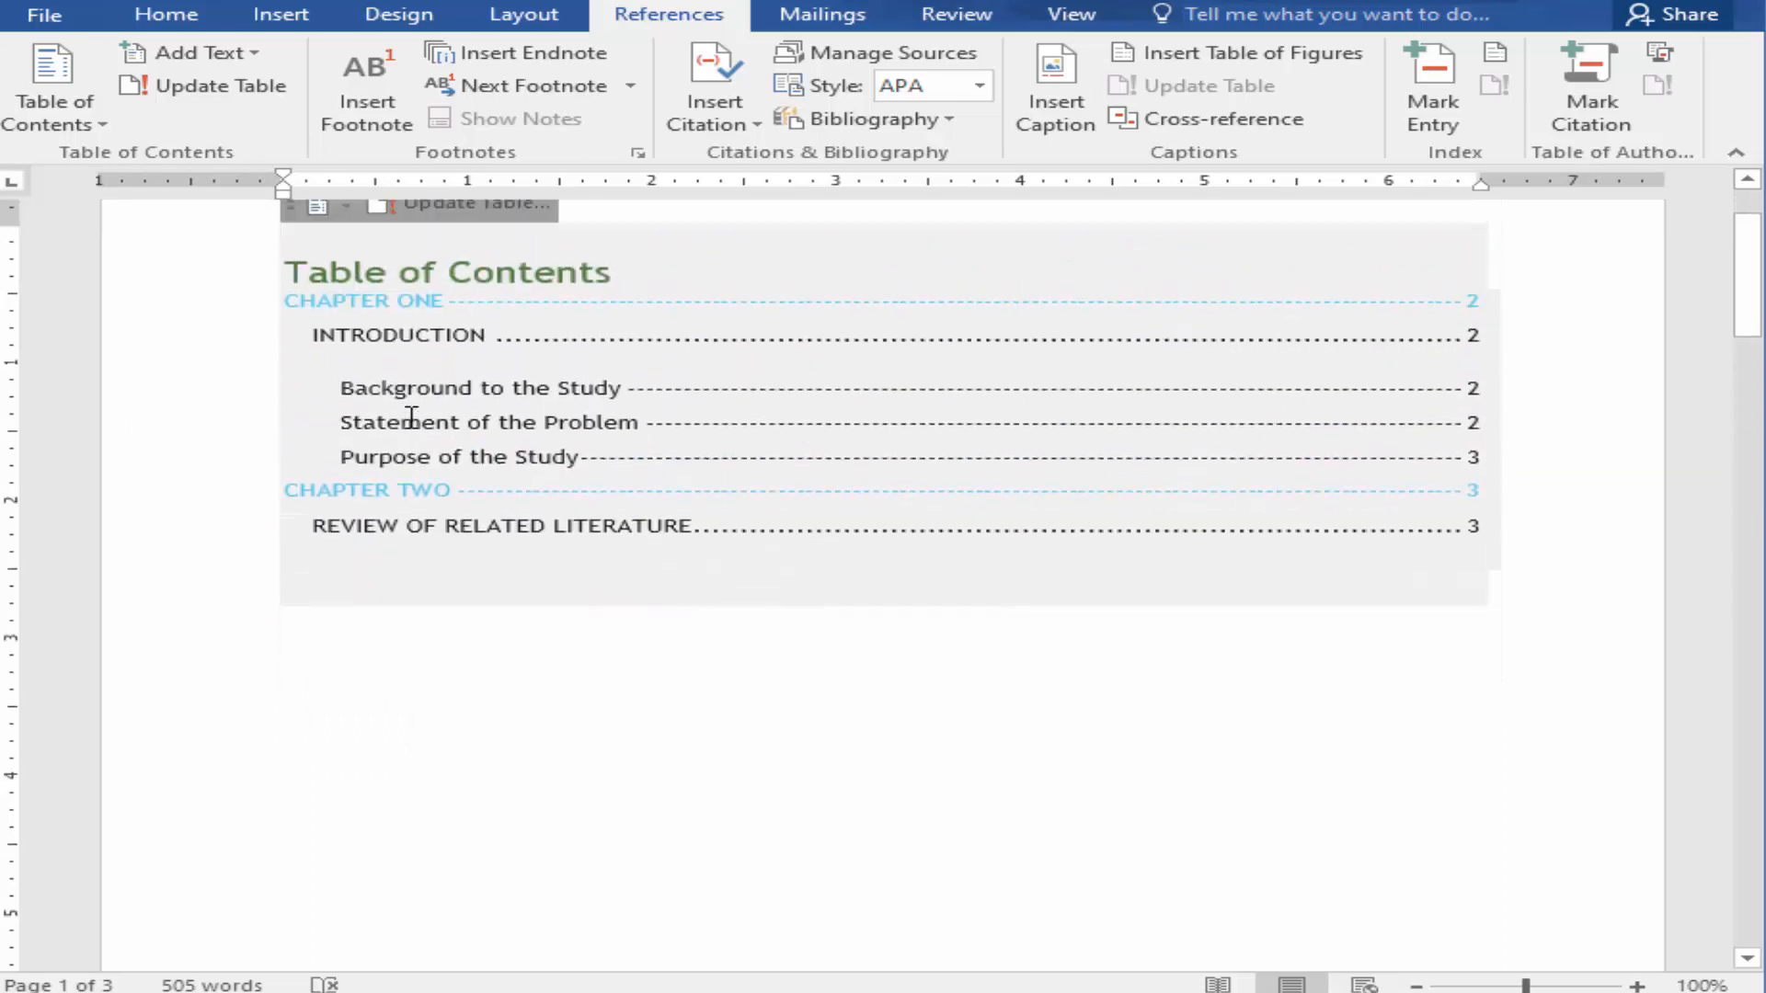
scroll(412, 428, "down", 3)
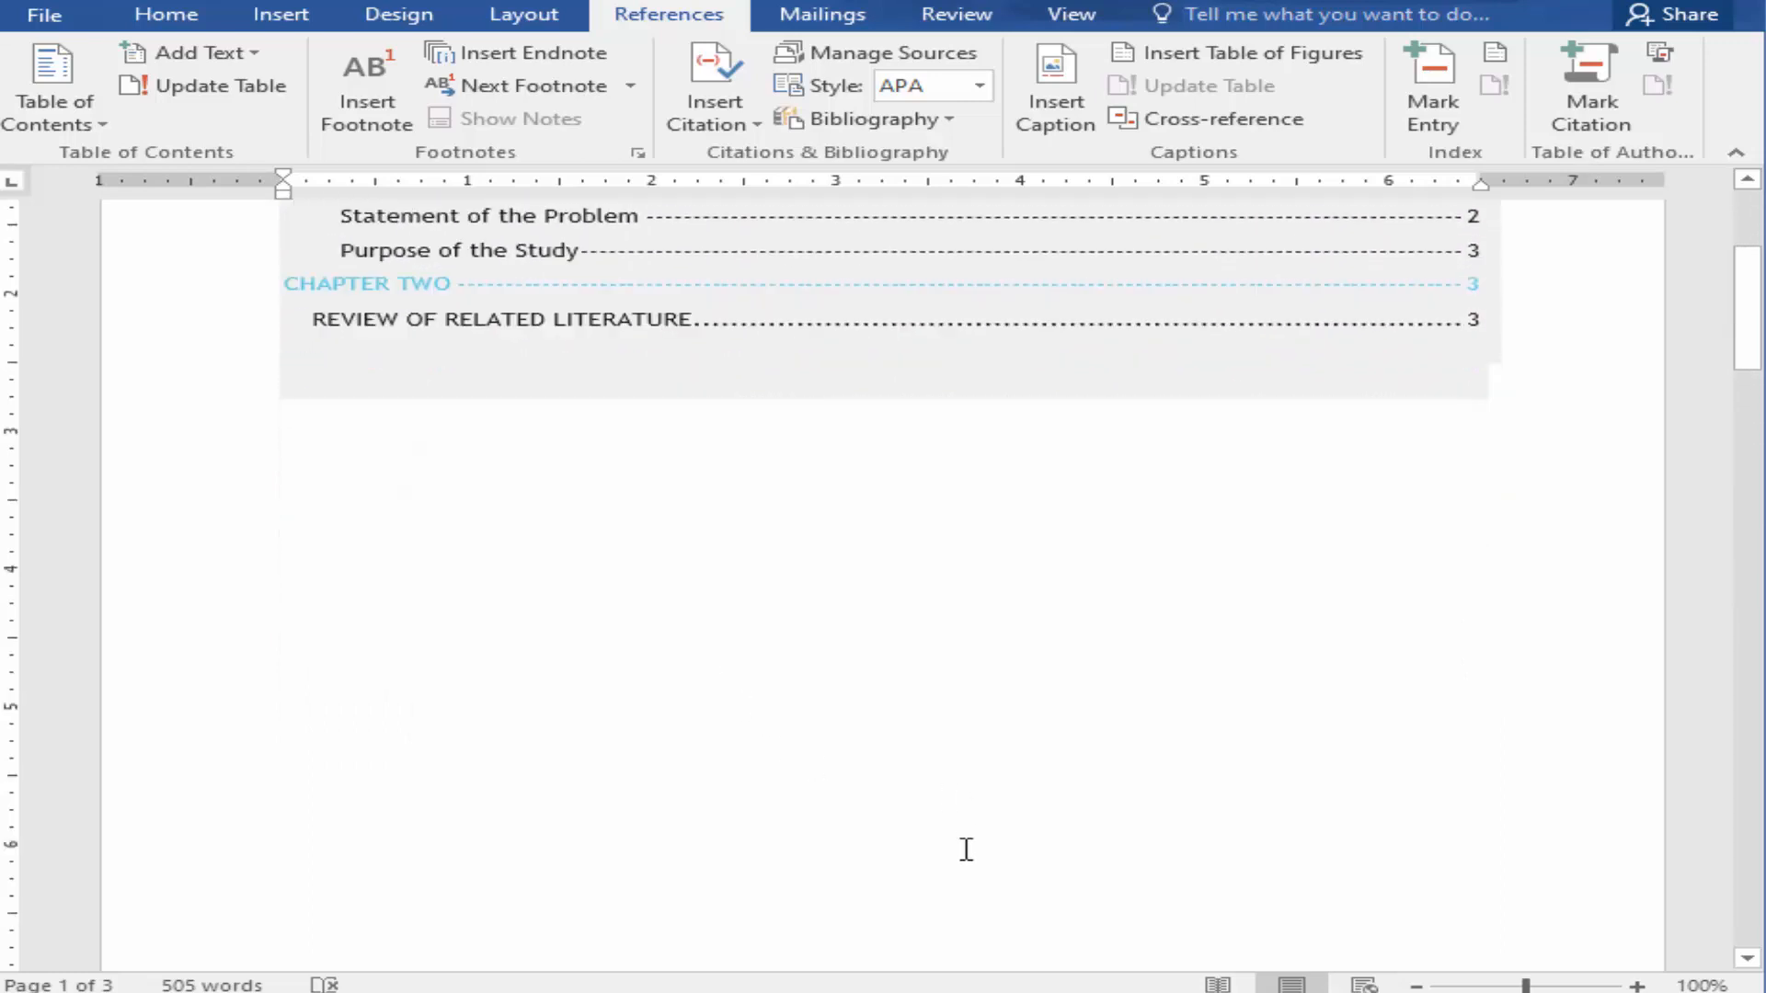